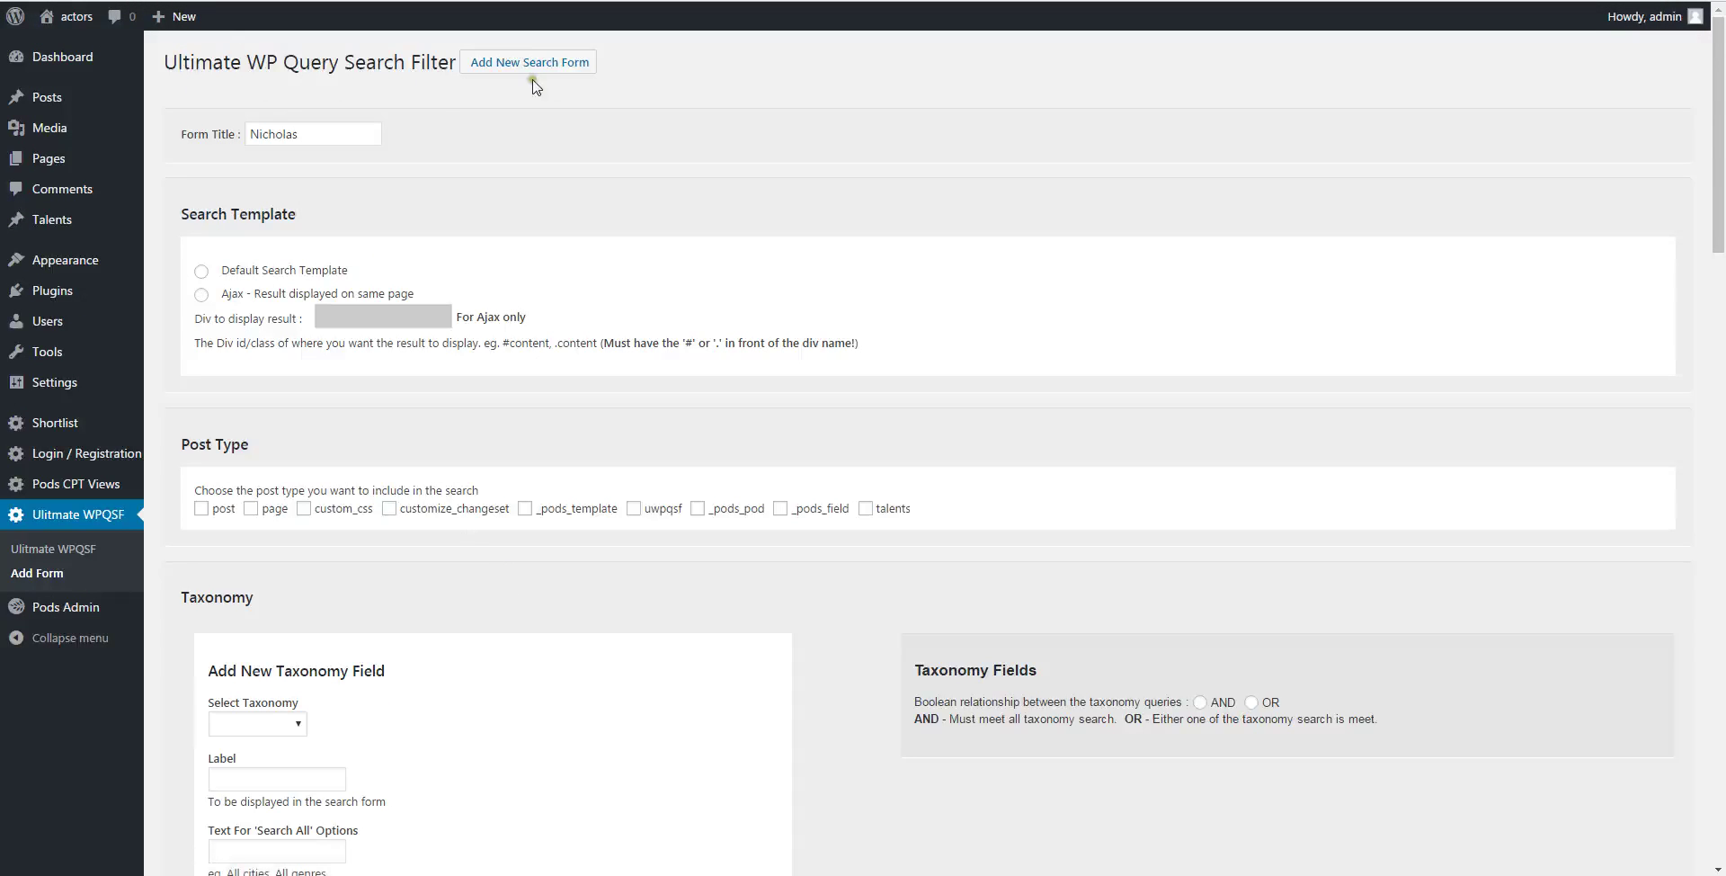
Step: Title the form SEARCH, use the Default Search Template and include the talents post type
double_click(308, 145)
mouse_move(96, 141)
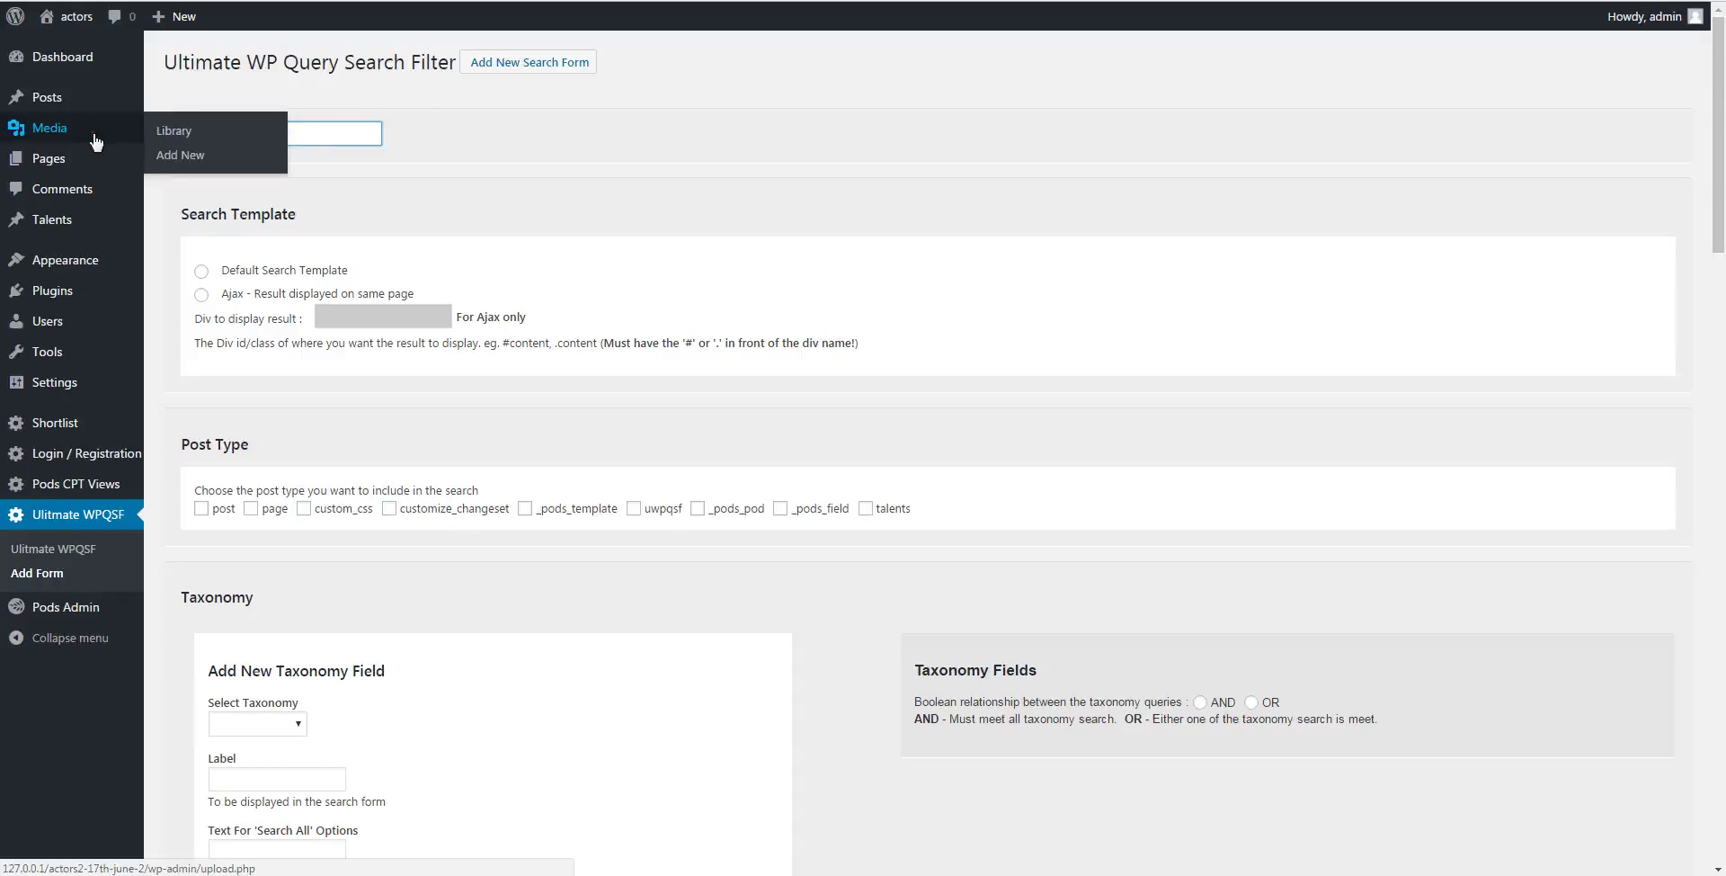
left_click(551, 160)
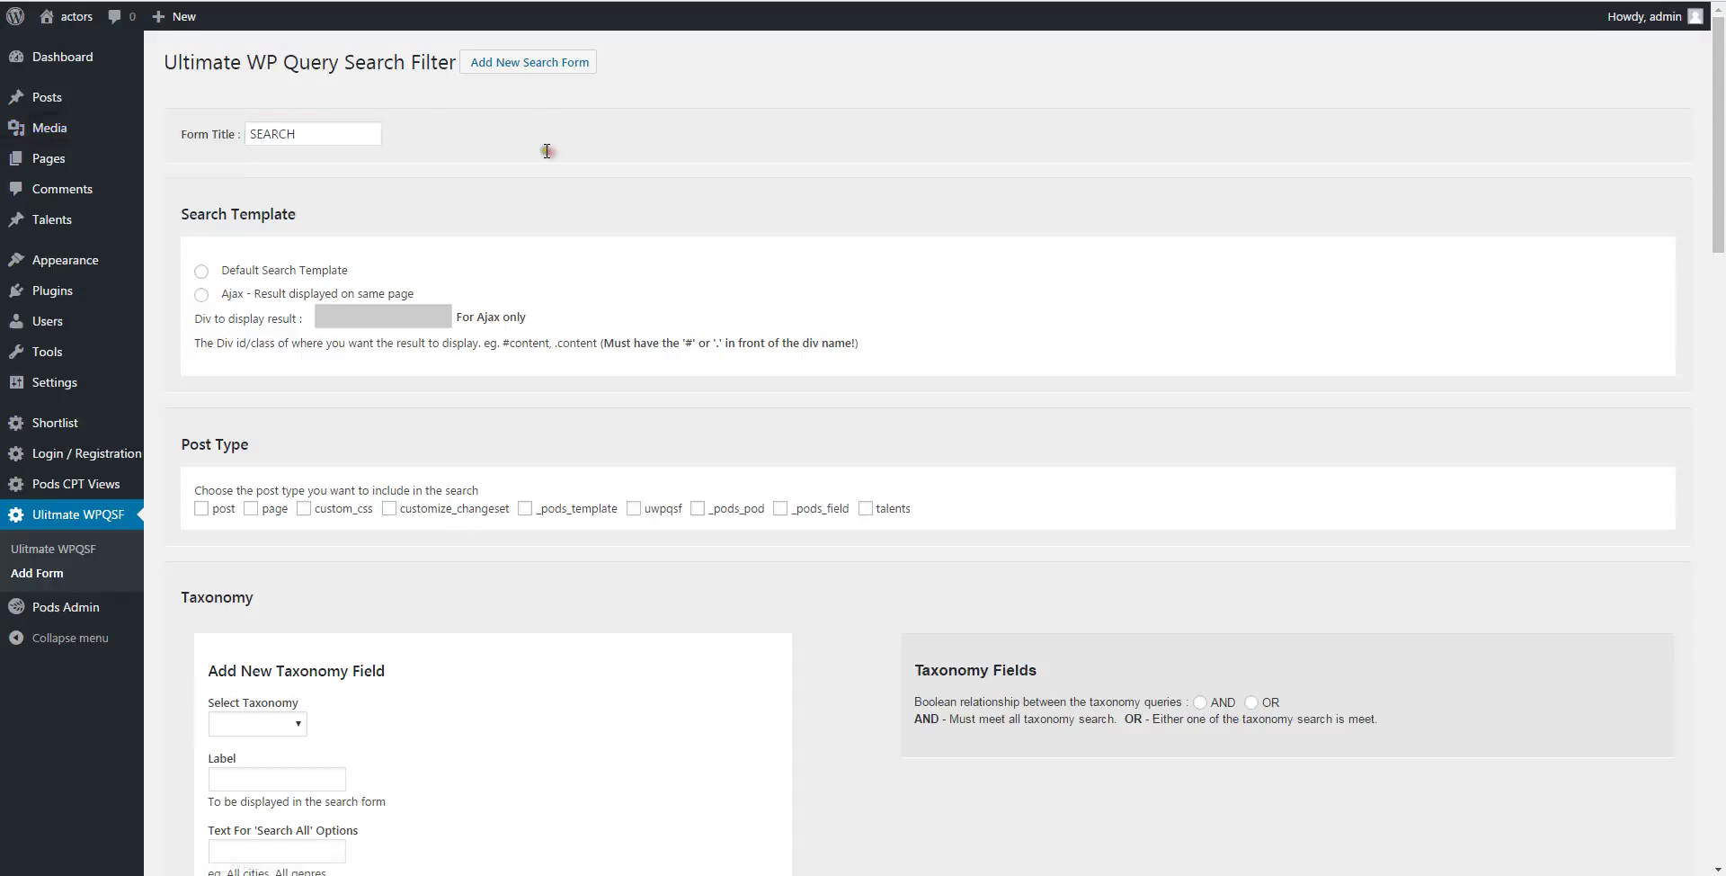
left_click(201, 270)
left_click(866, 508)
Step: Add a taxonomy field for talents_types with both the label and the 'Search All' text set to Talents Type
scroll(801, 591, "down", 3)
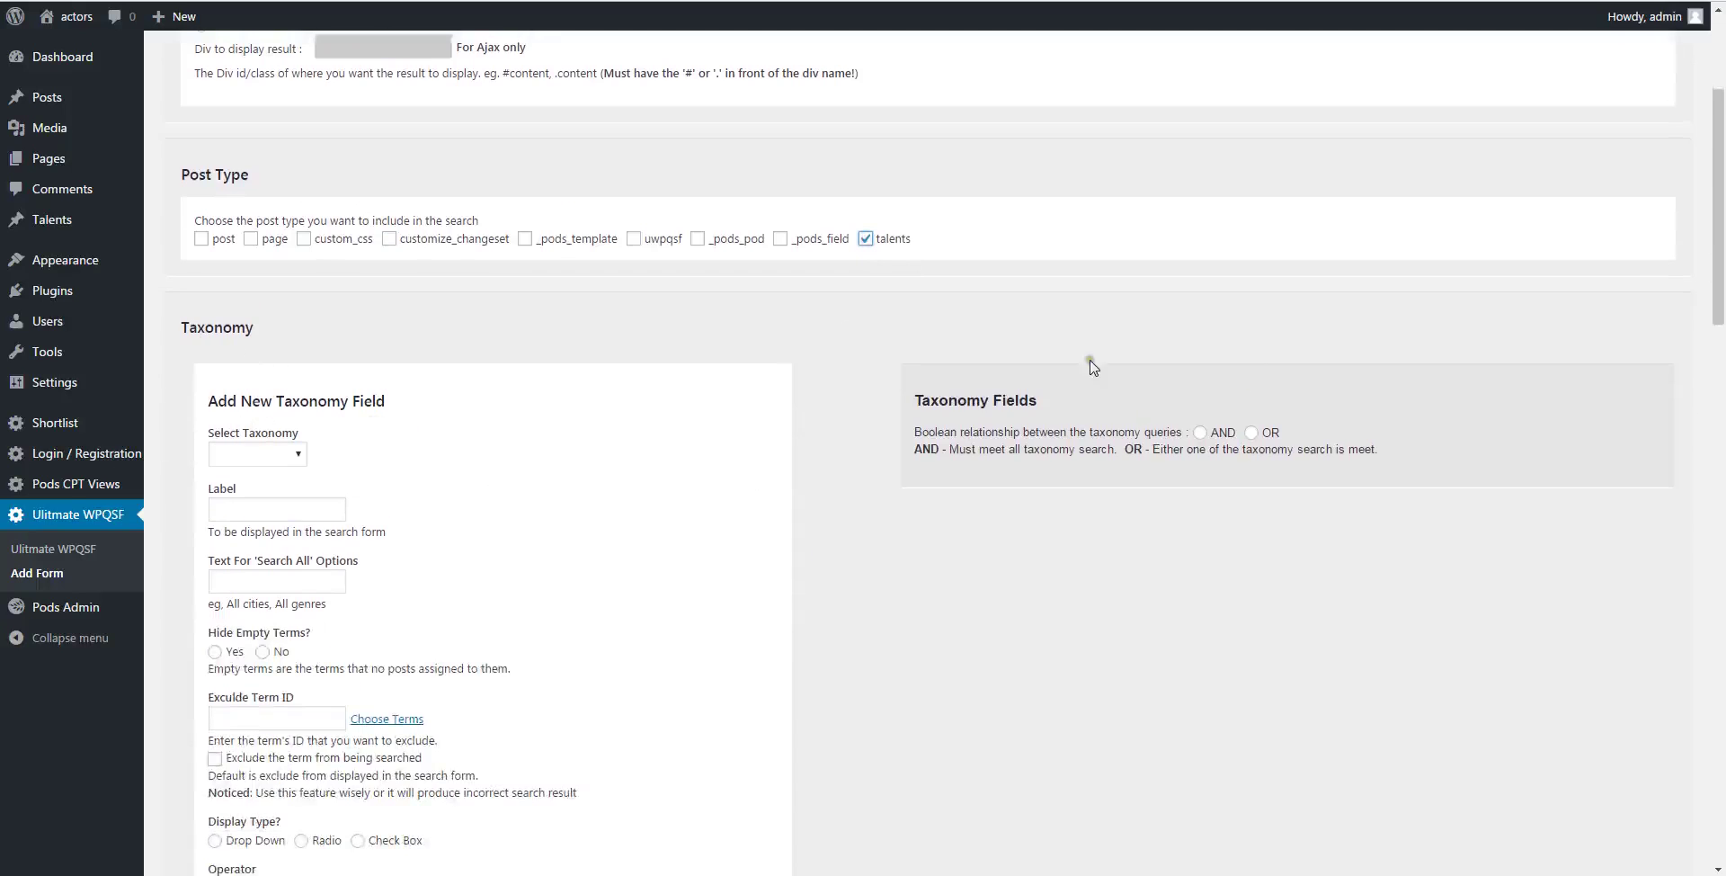
left_click(259, 458)
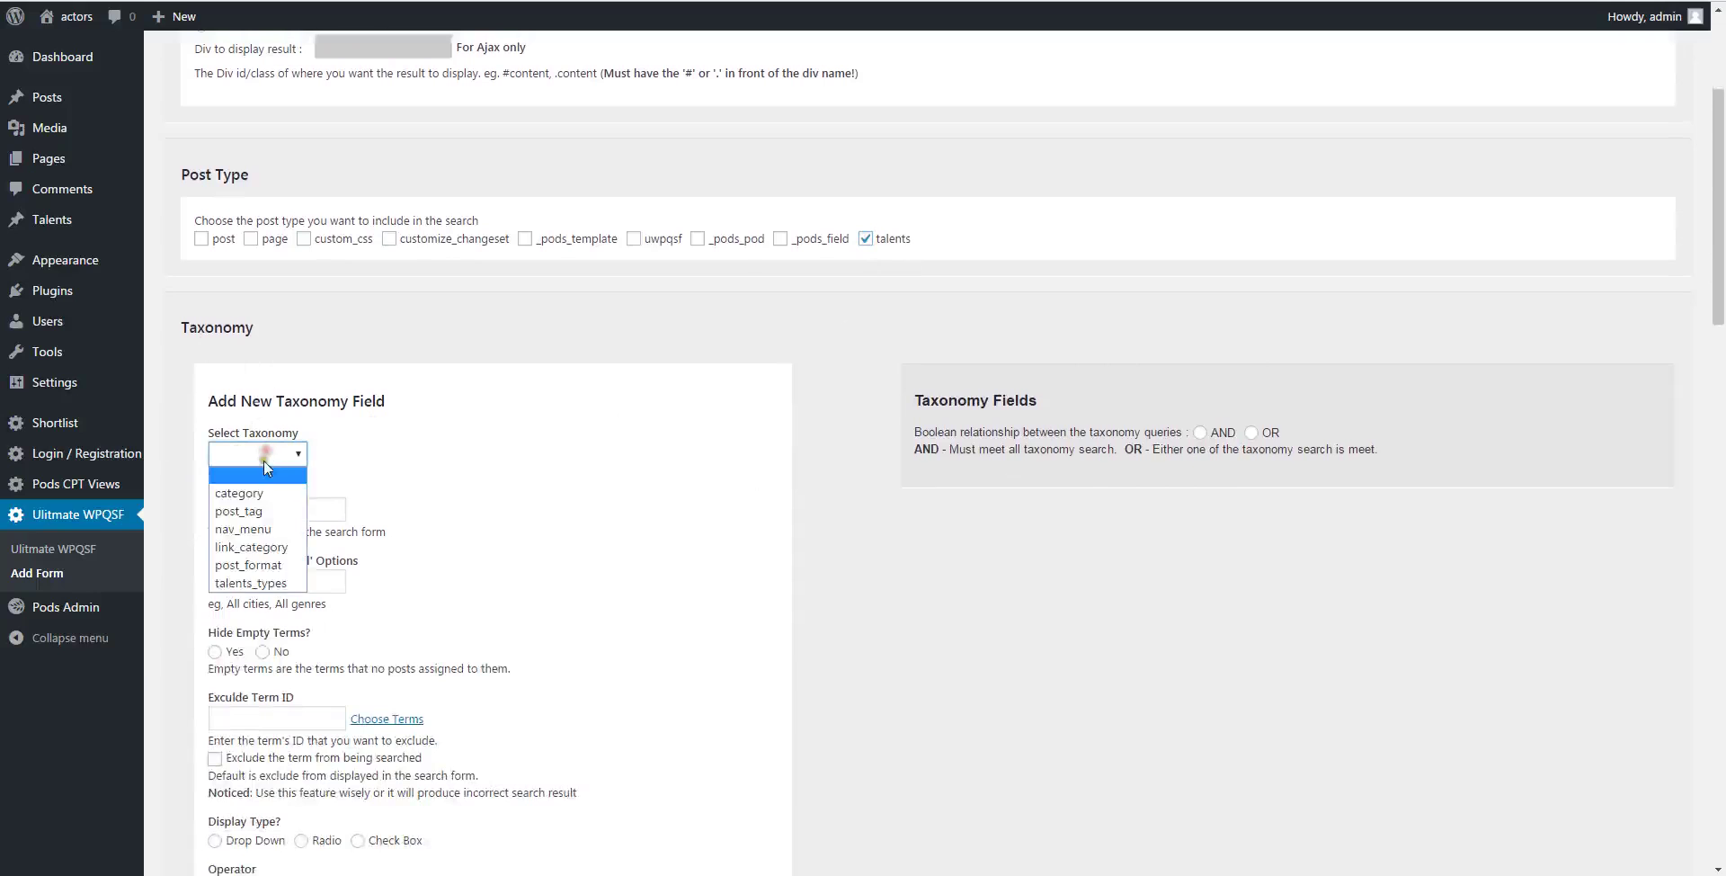
left_click(259, 586)
left_click(237, 506)
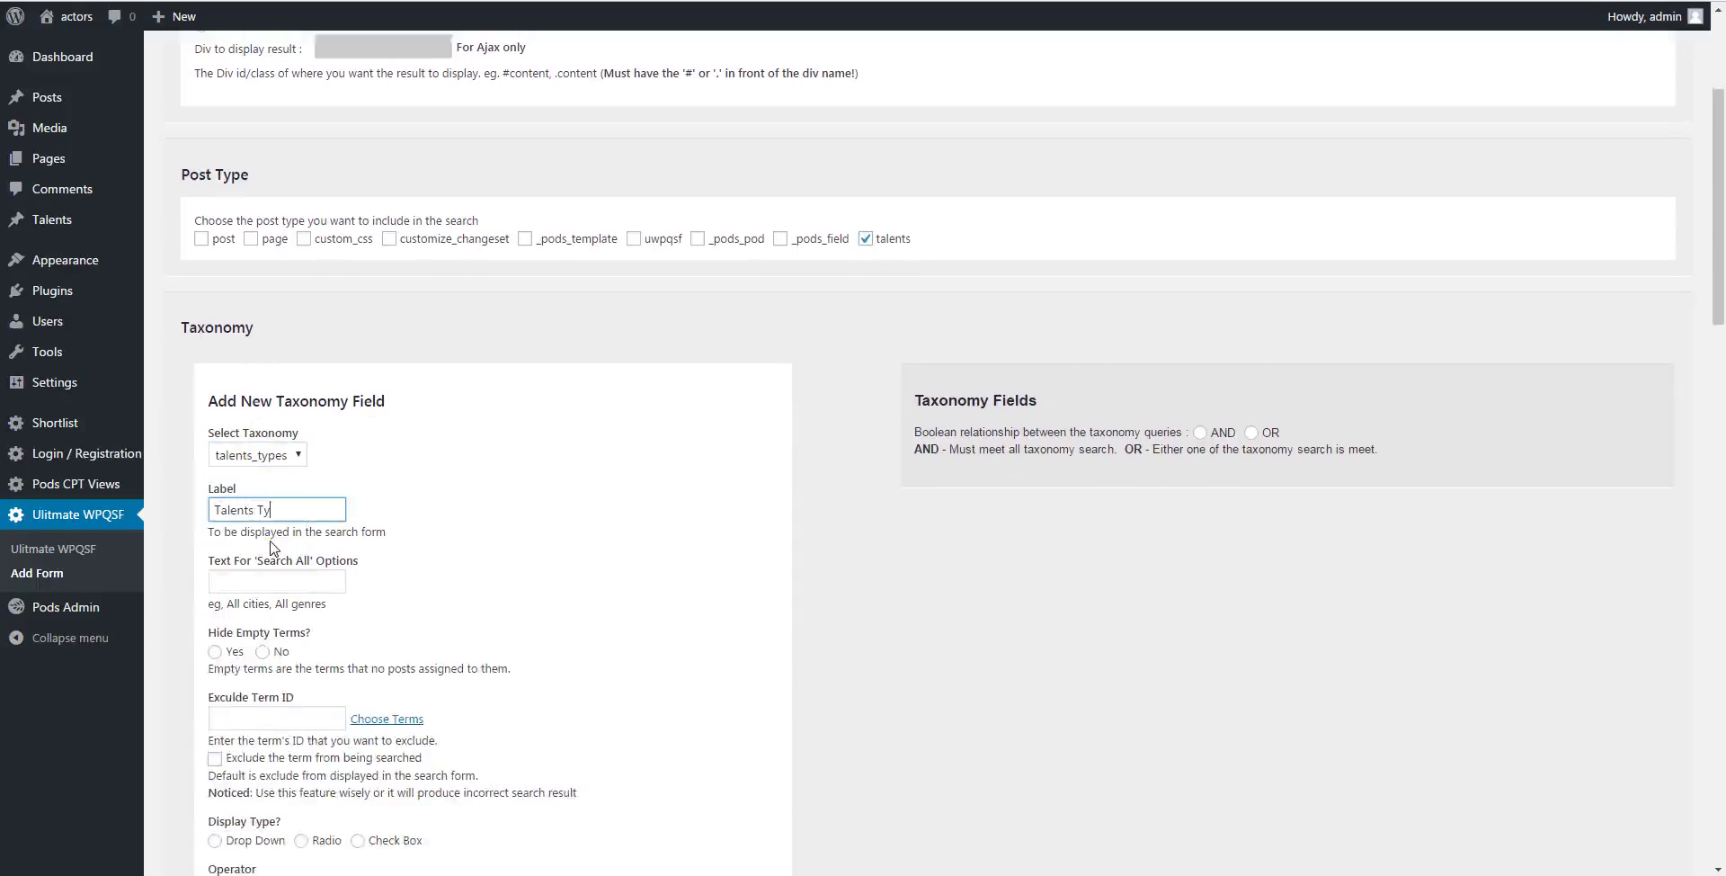
left_click_drag(295, 513, 189, 531)
key("ctrl+c")
left_click(248, 572)
key("ctrl+v")
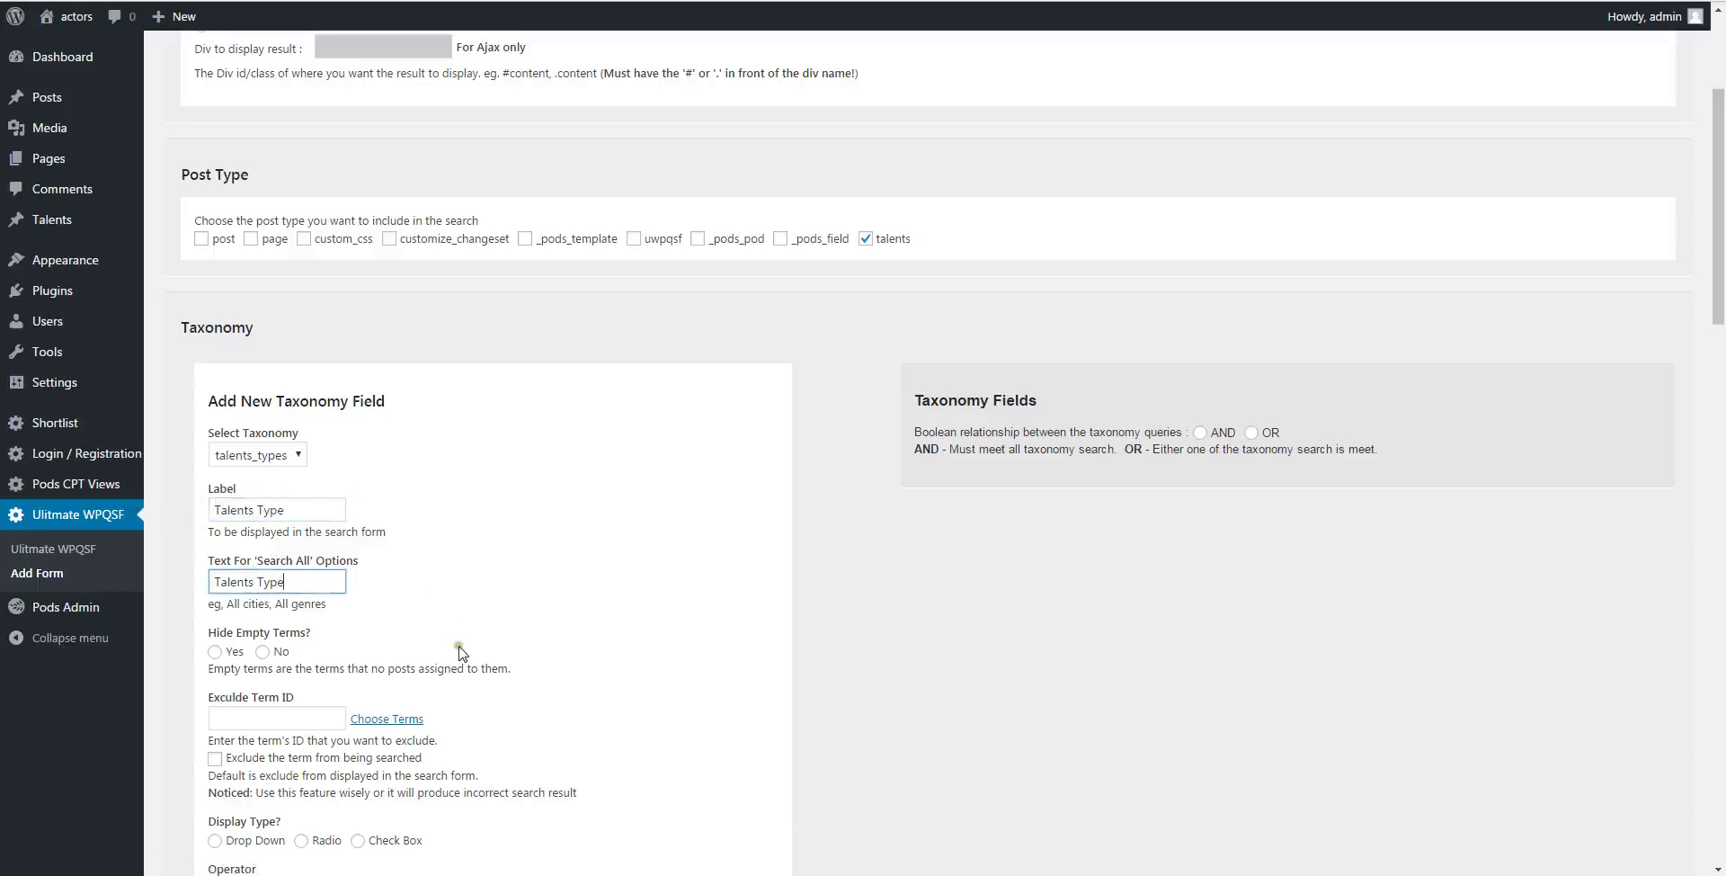
scroll(435, 659, "down", 3)
scroll(346, 691, "down", 2)
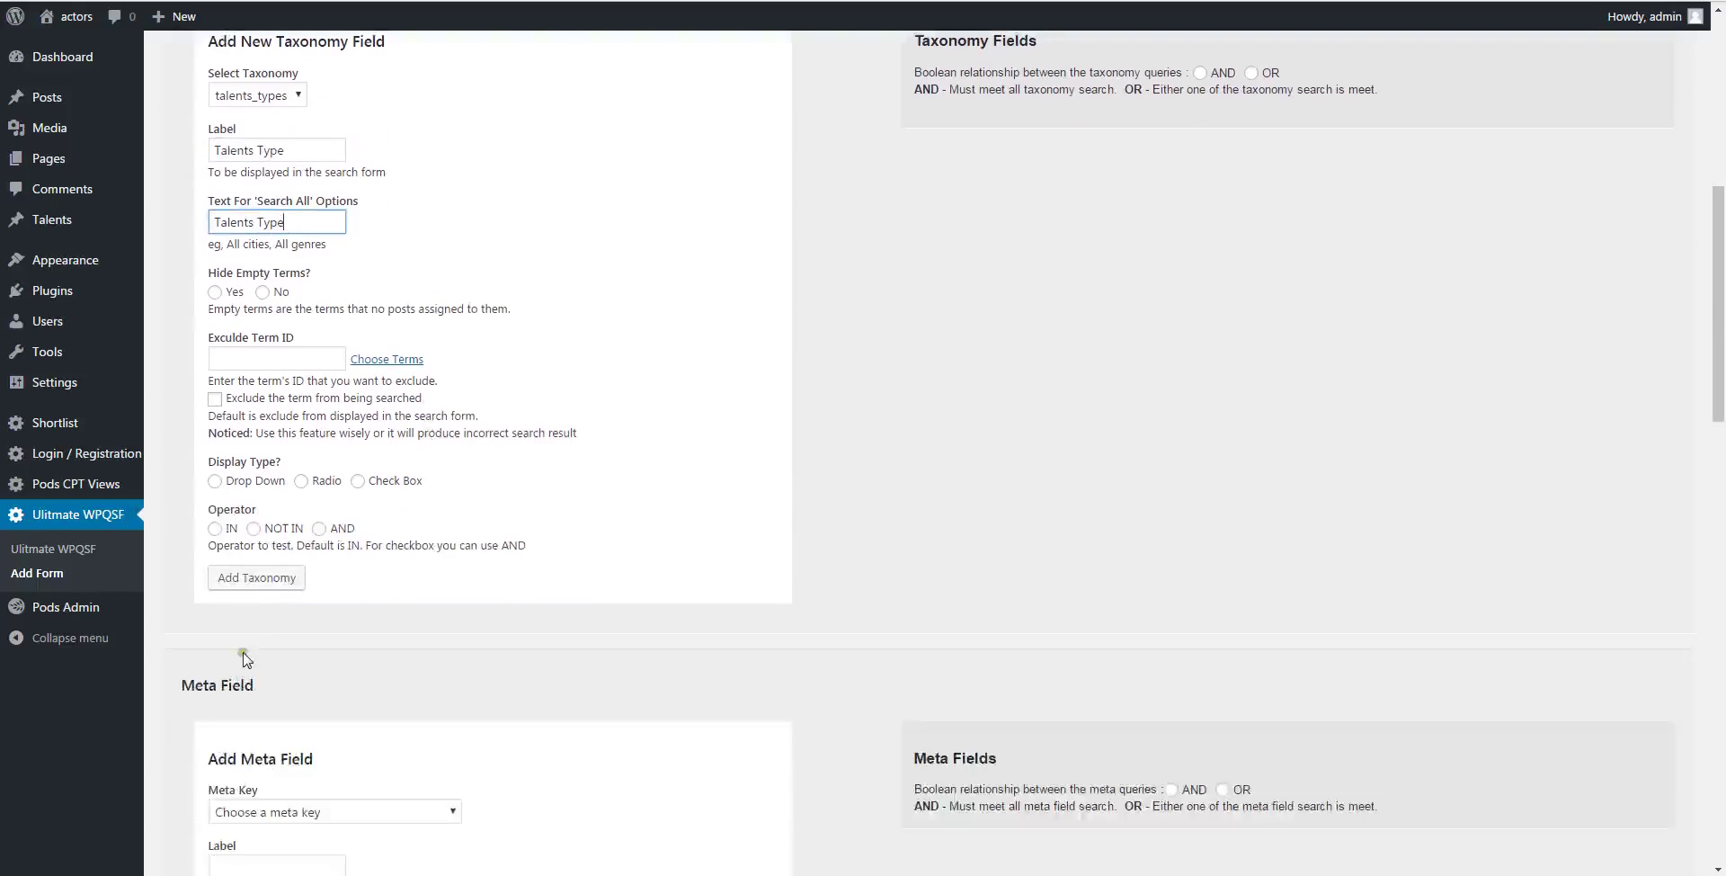
left_click(251, 577)
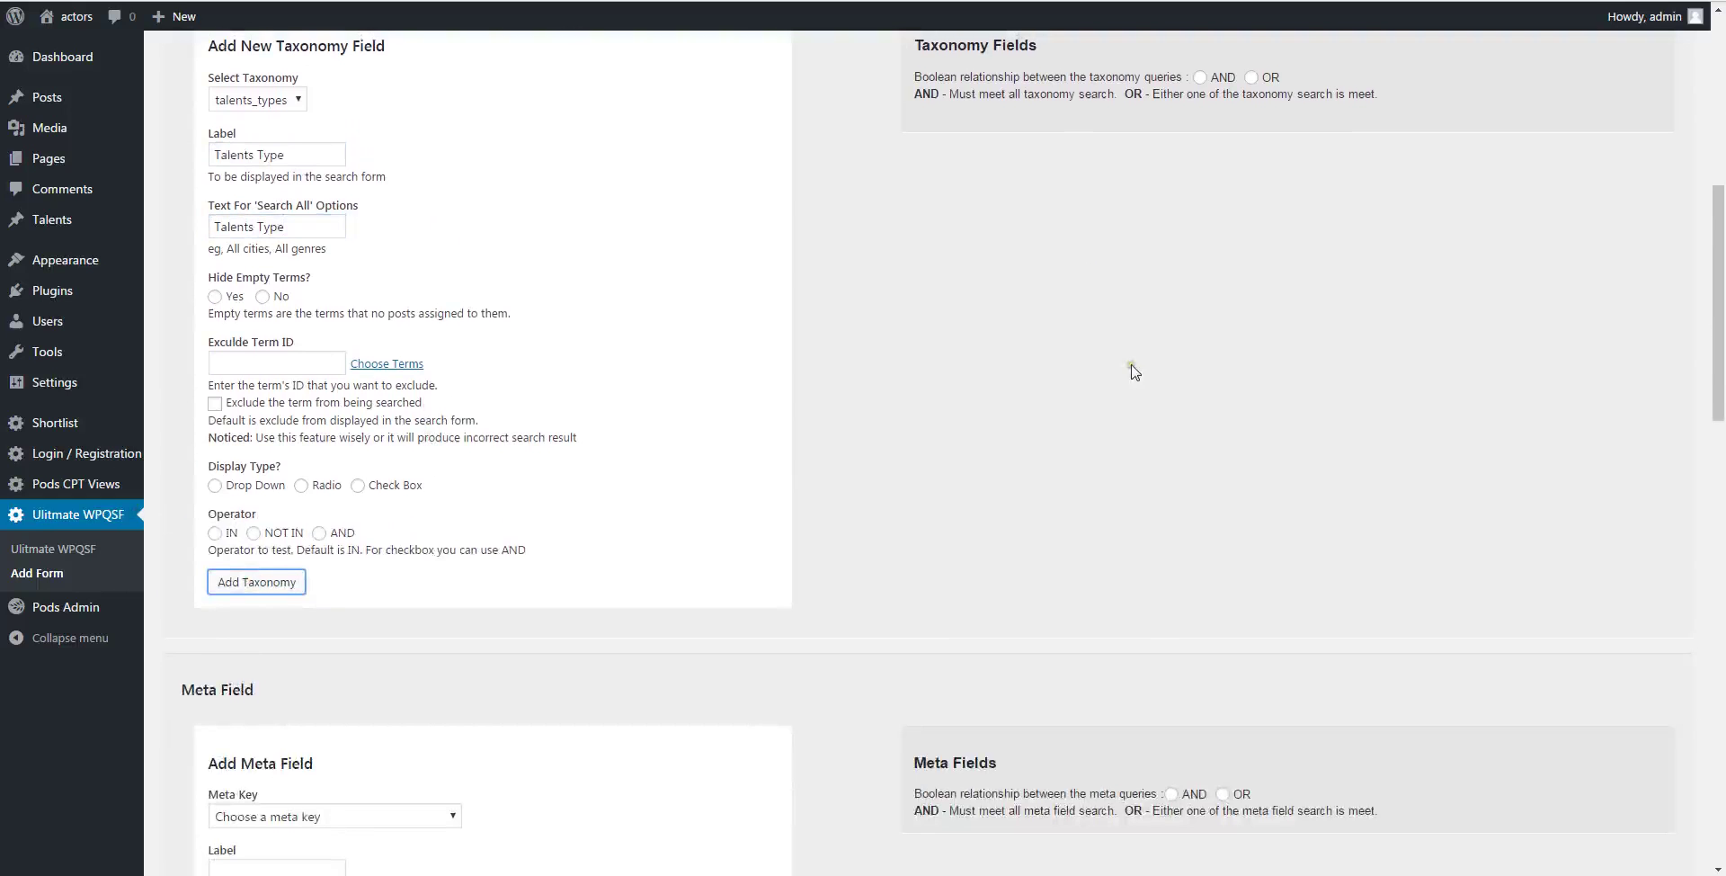
scroll(1129, 366, "up", 5)
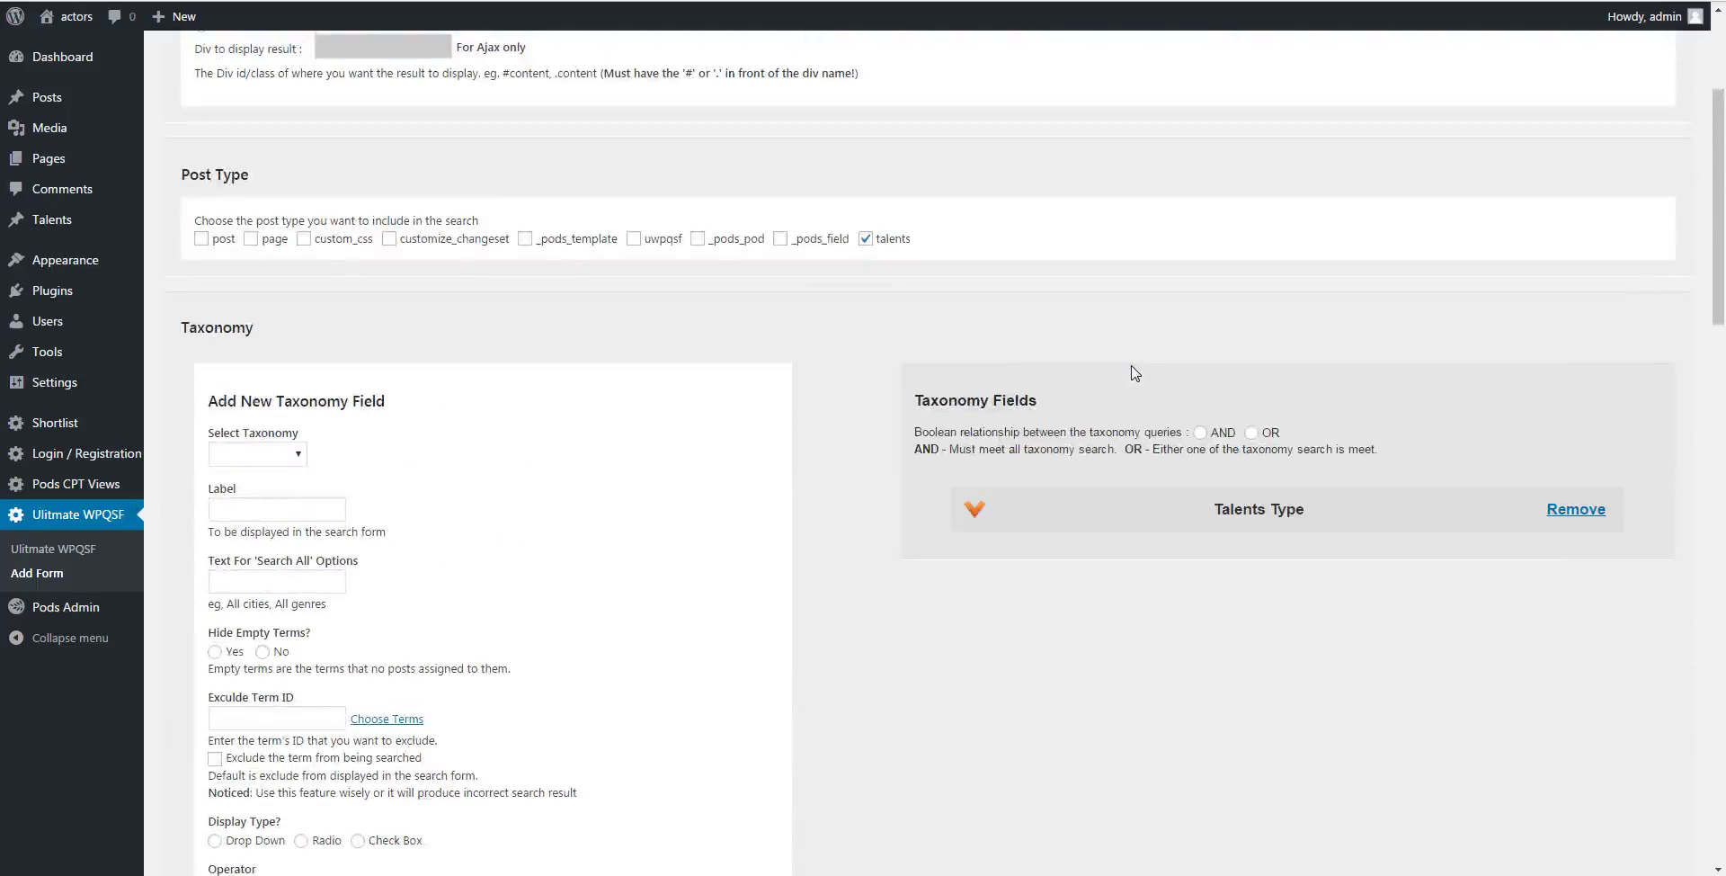
Step: Set up a new meta field with the gender meta key, using Gender as both label and 'Search All' text
scroll(1035, 631, "down", 20)
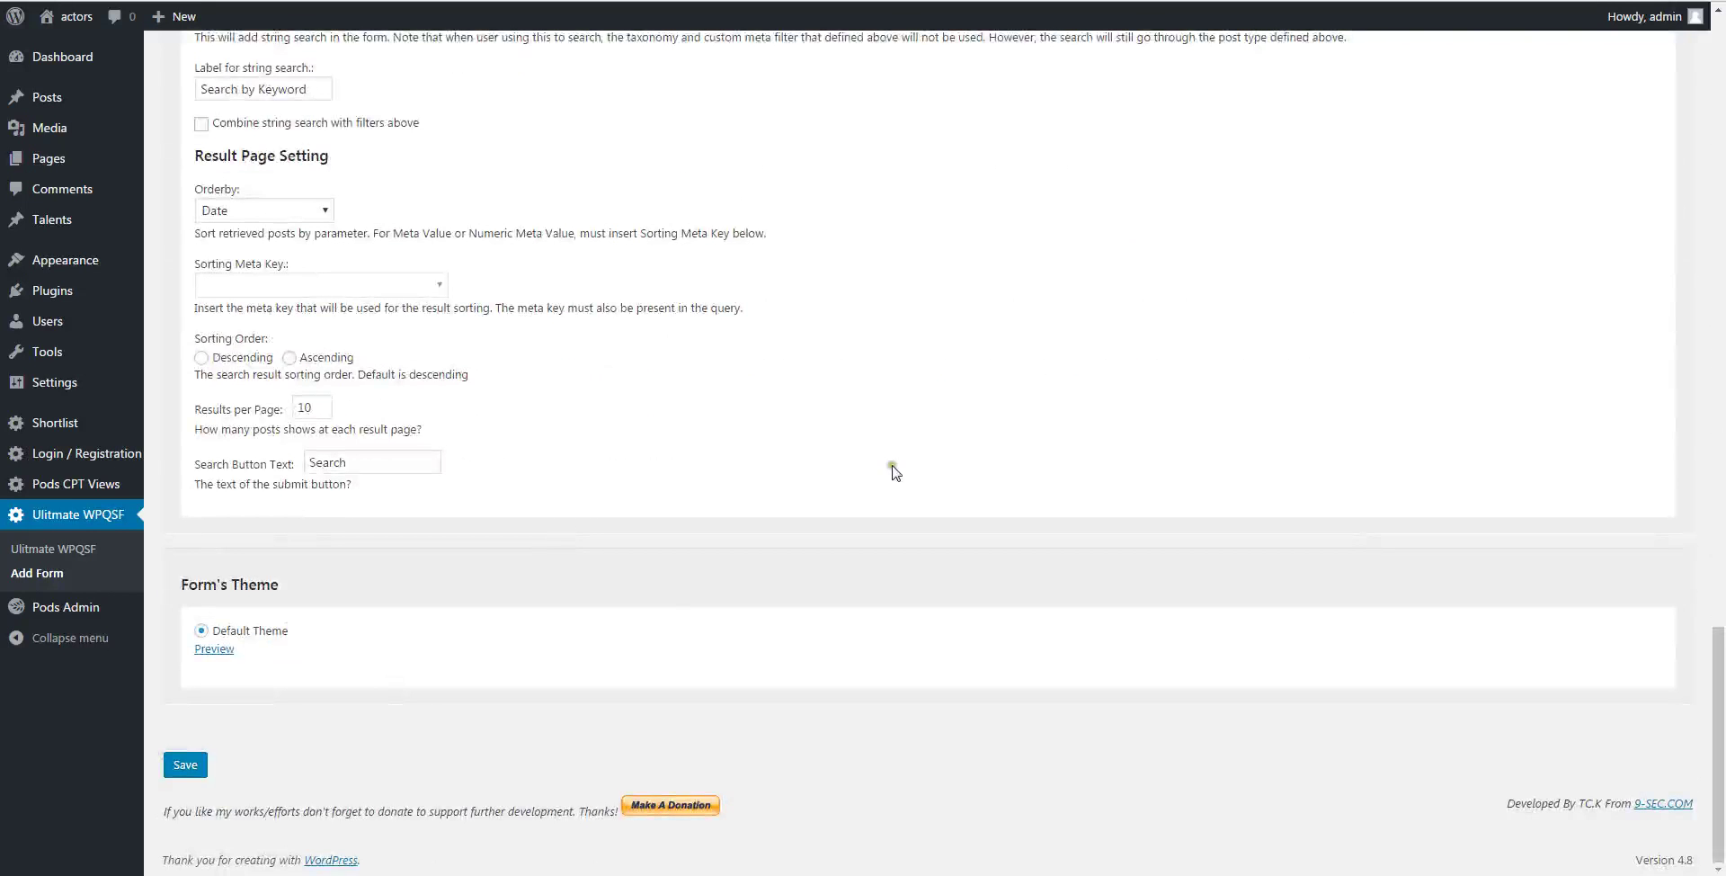
scroll(858, 497, "up", 10)
scroll(897, 473, "up", 3)
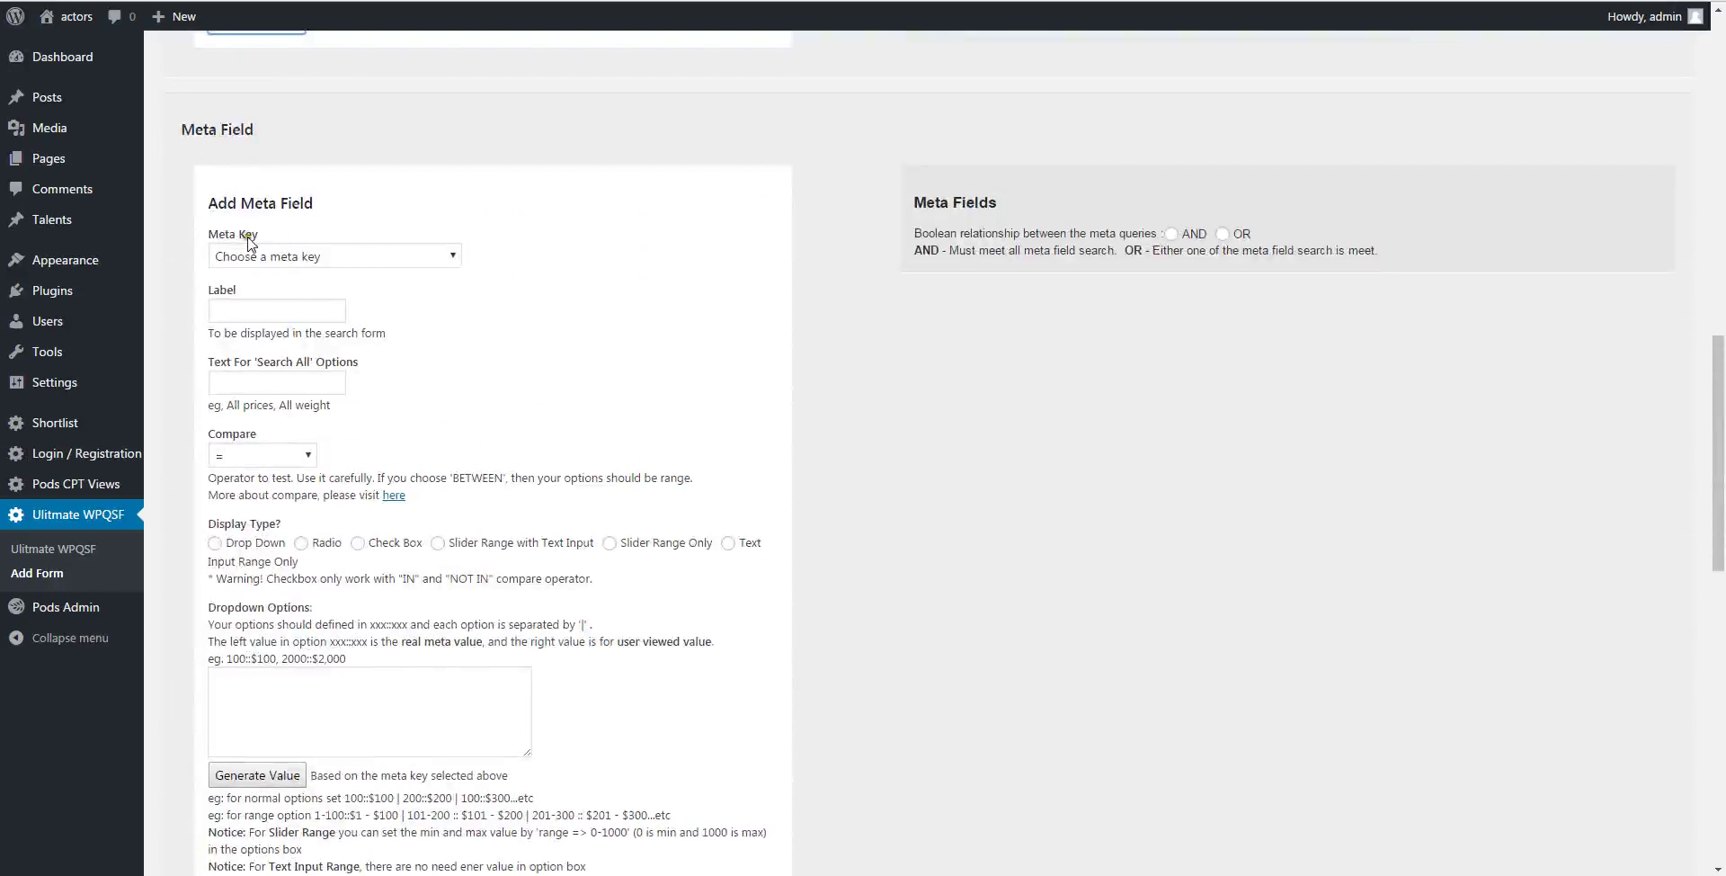
left_click(328, 259)
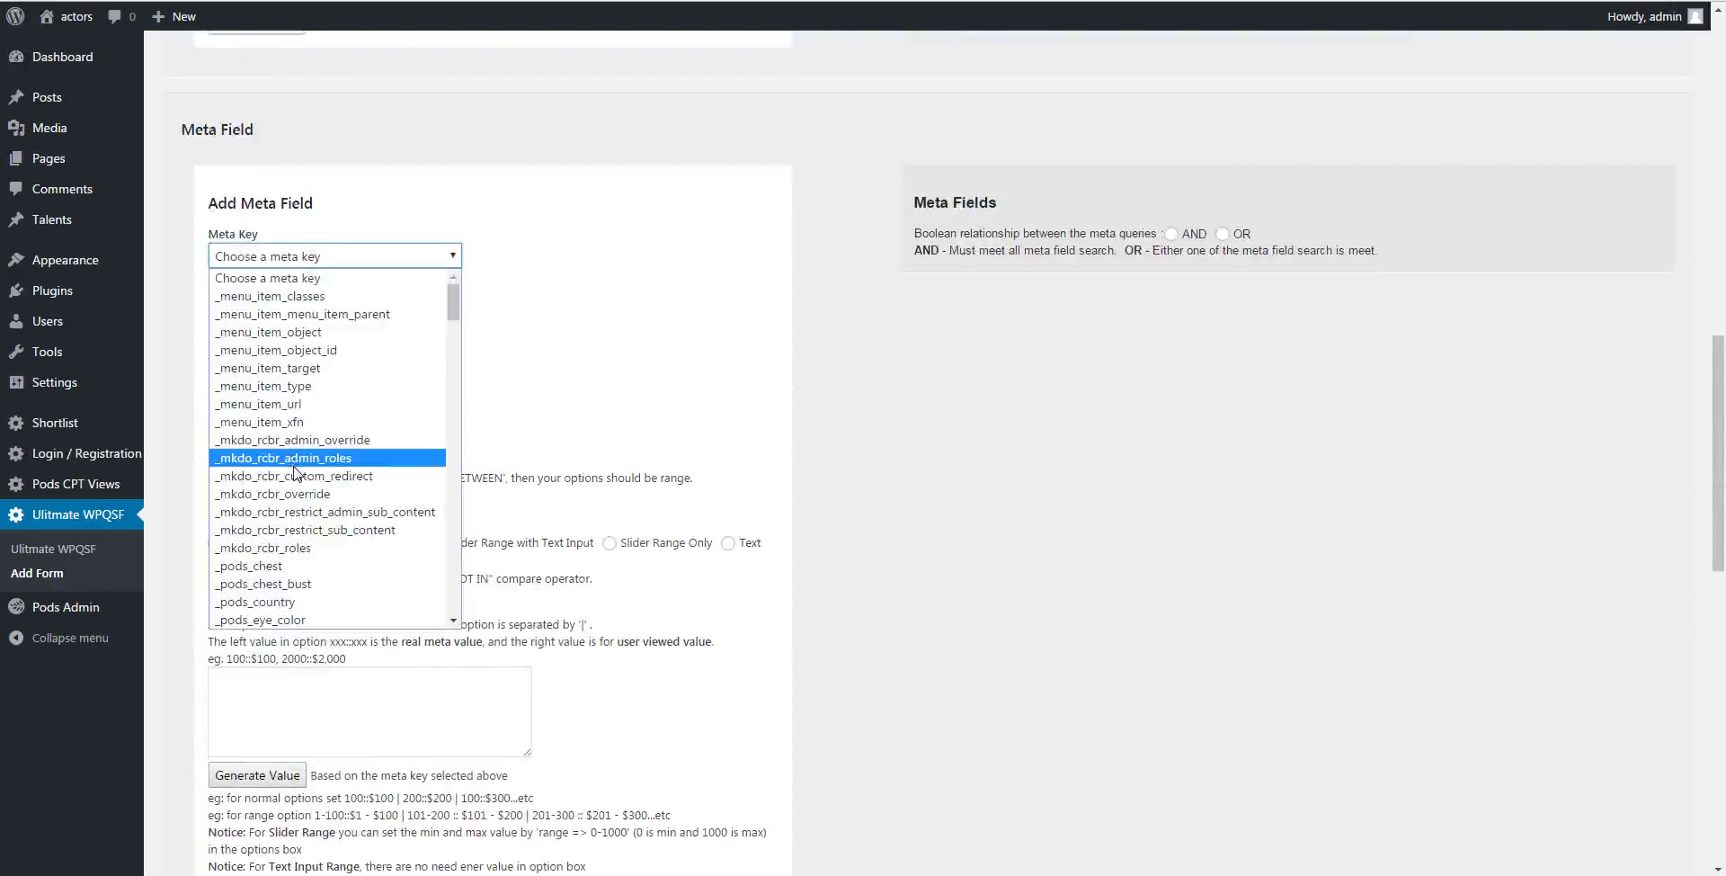
key("g")
left_click(252, 619)
left_click(246, 311)
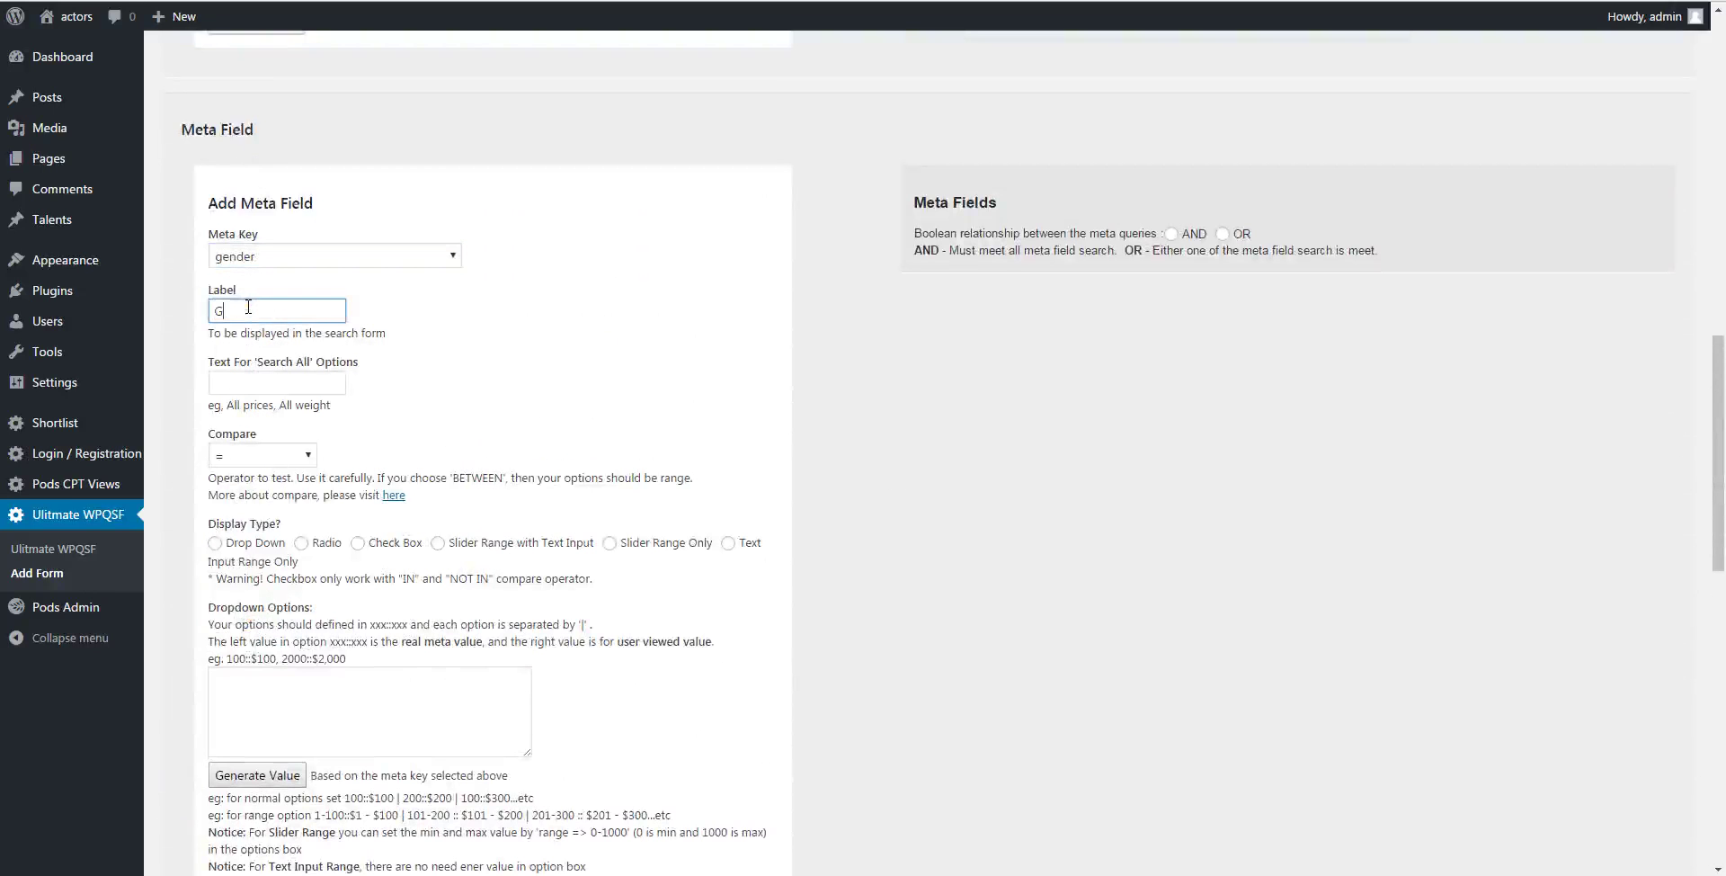
left_click_drag(302, 306, 212, 311)
key("ctrl+c")
left_click(286, 382)
key("ctrl+v")
Step: Set the gender meta field's display type to Drop Down and generate its options from the selected meta key
left_click(273, 463)
left_click(272, 462)
left_click(213, 542)
left_click(267, 706)
left_click(267, 777)
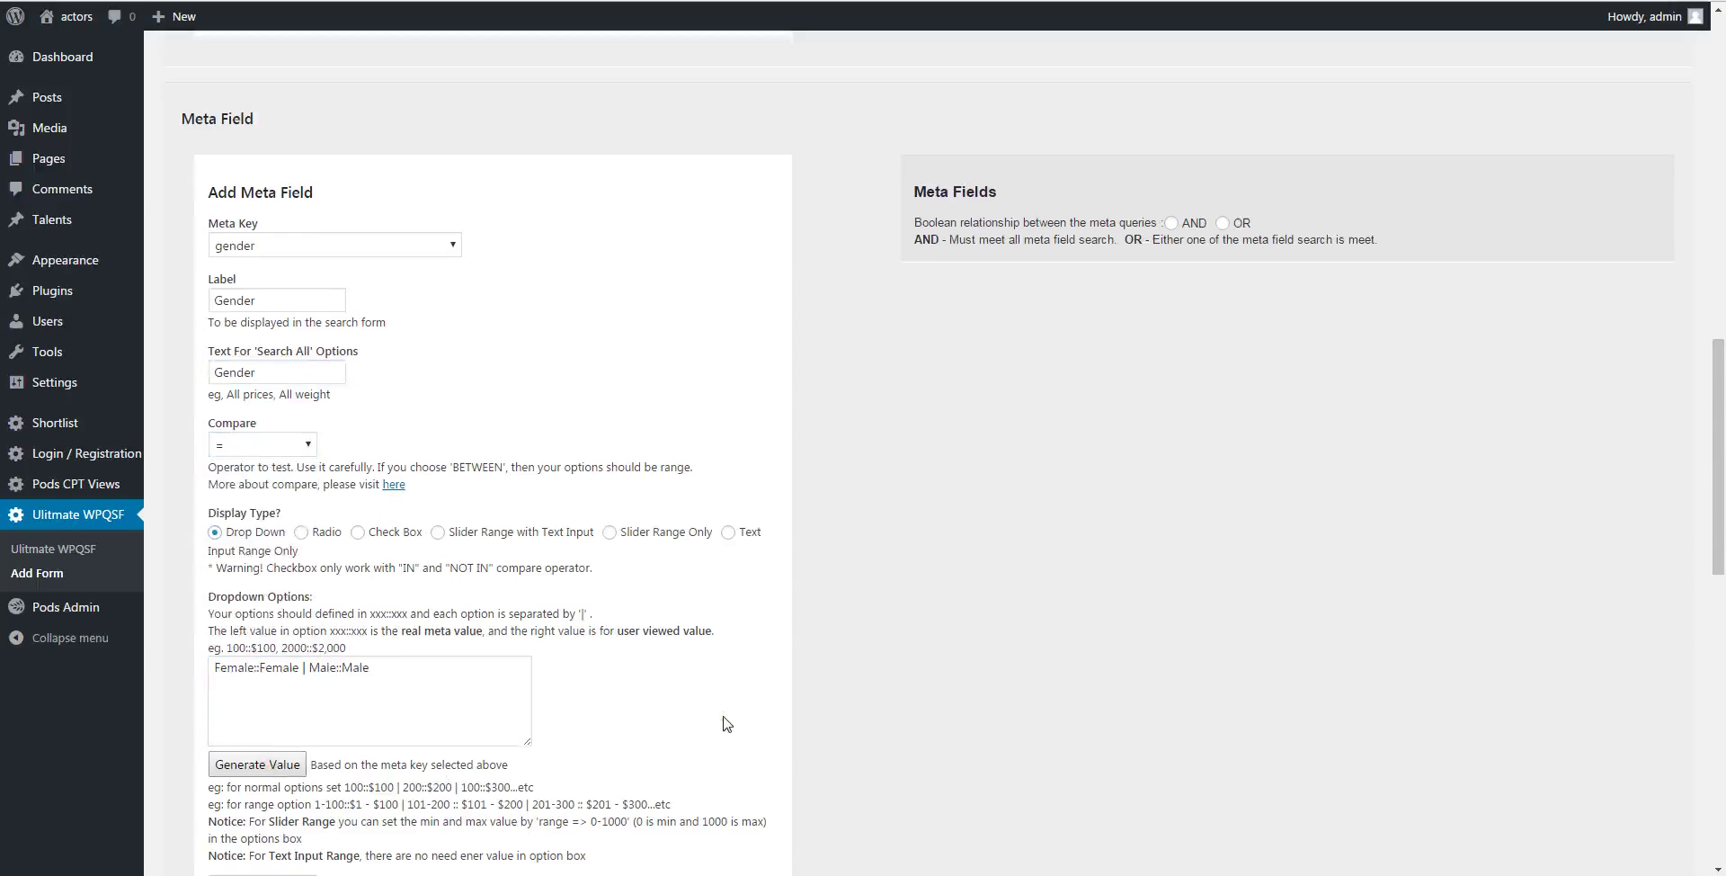
Step: Add the Gender custom field to the form and check its settings in the Meta Fields list
scroll(727, 723, "down", 5)
scroll(724, 723, "down", 2)
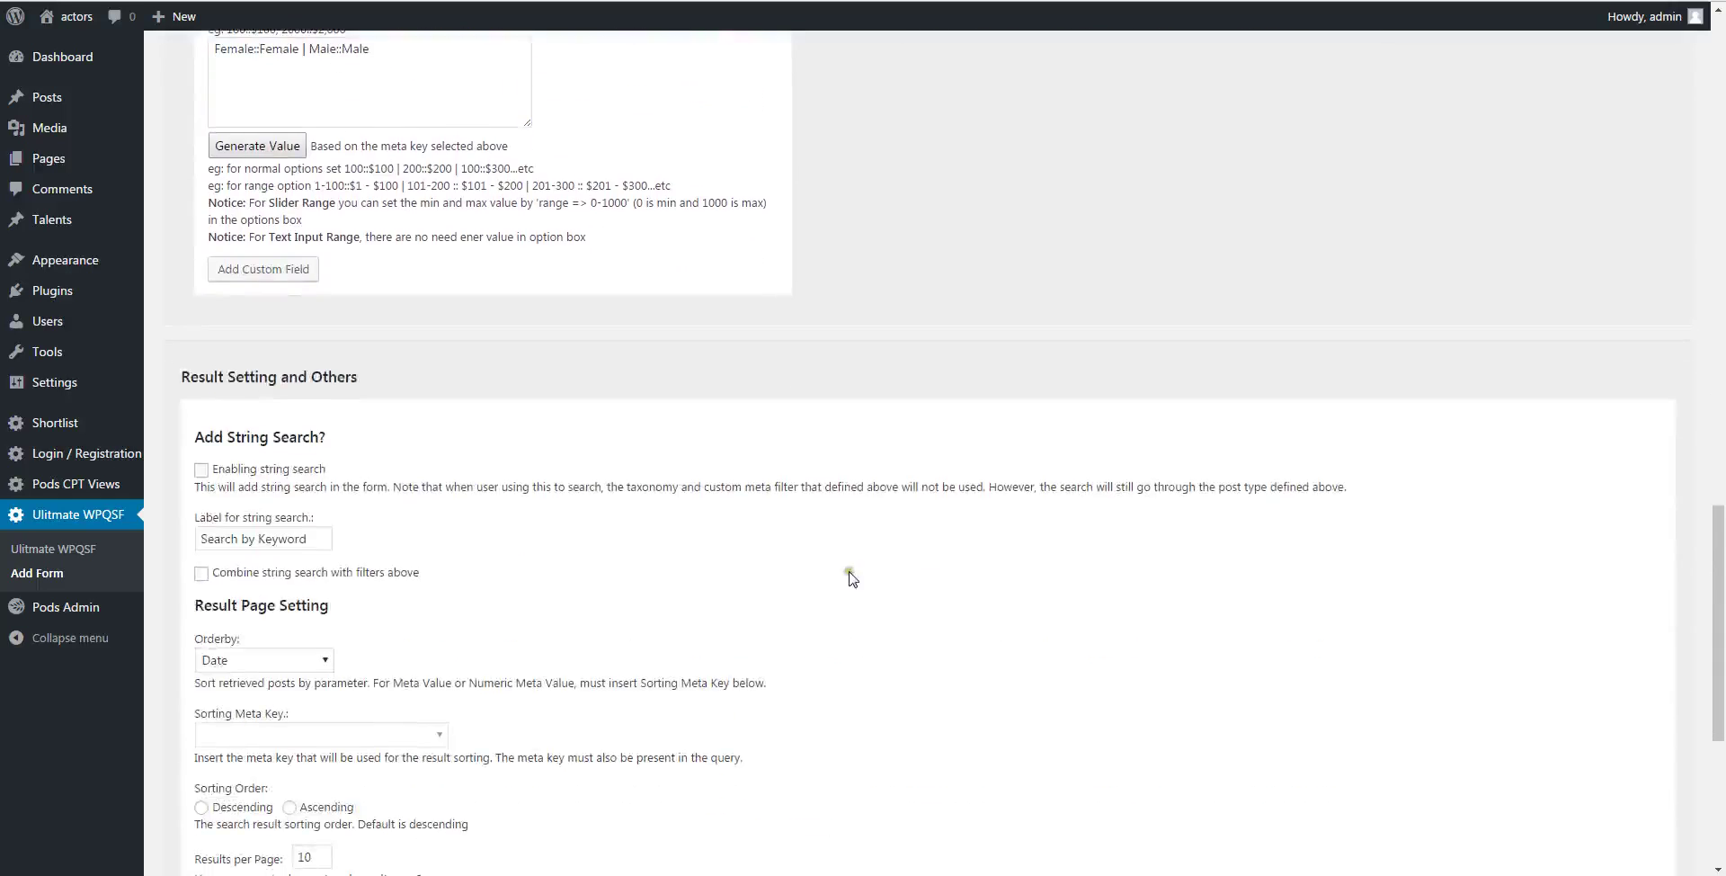
scroll(853, 521, "up", 6)
left_click(259, 807)
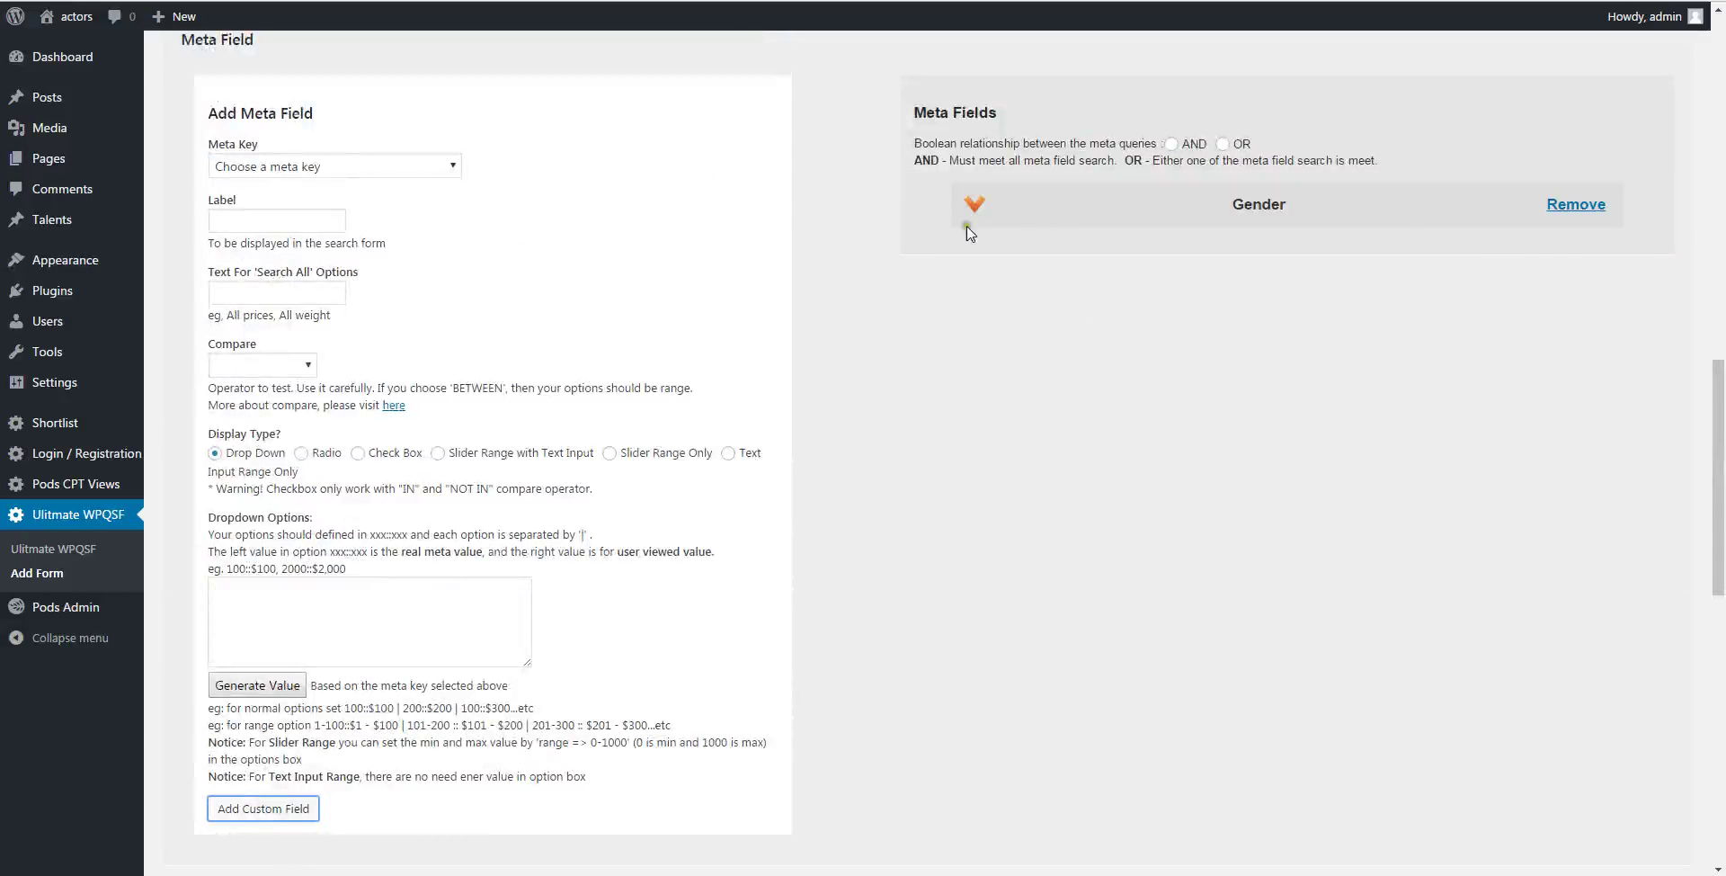
left_click(977, 207)
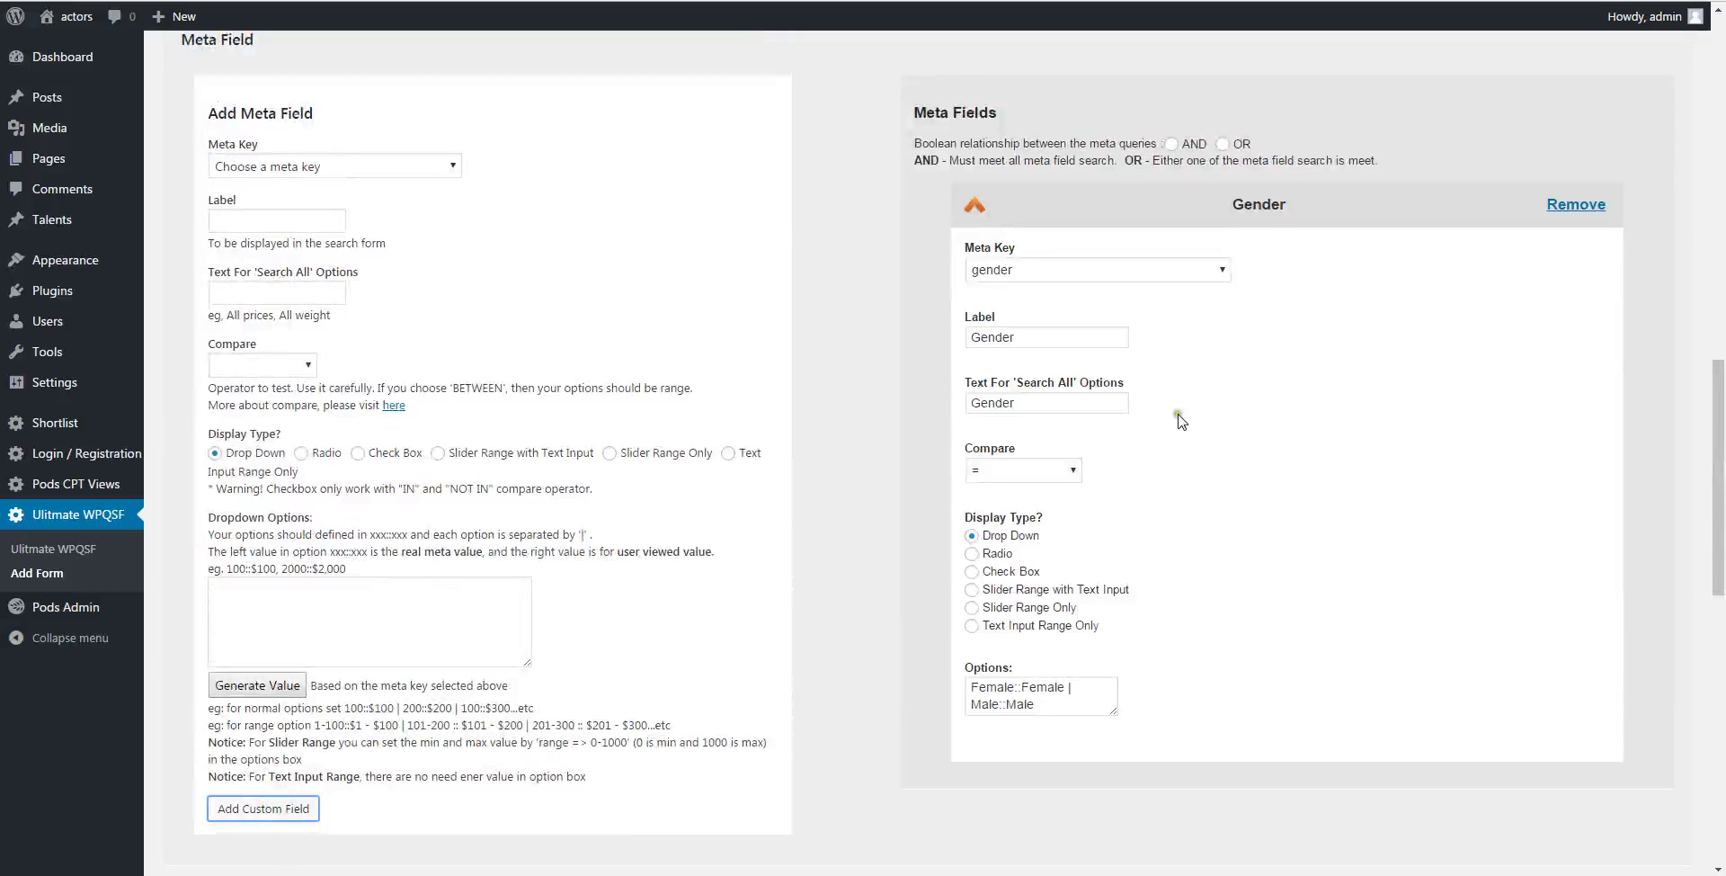
left_click(976, 206)
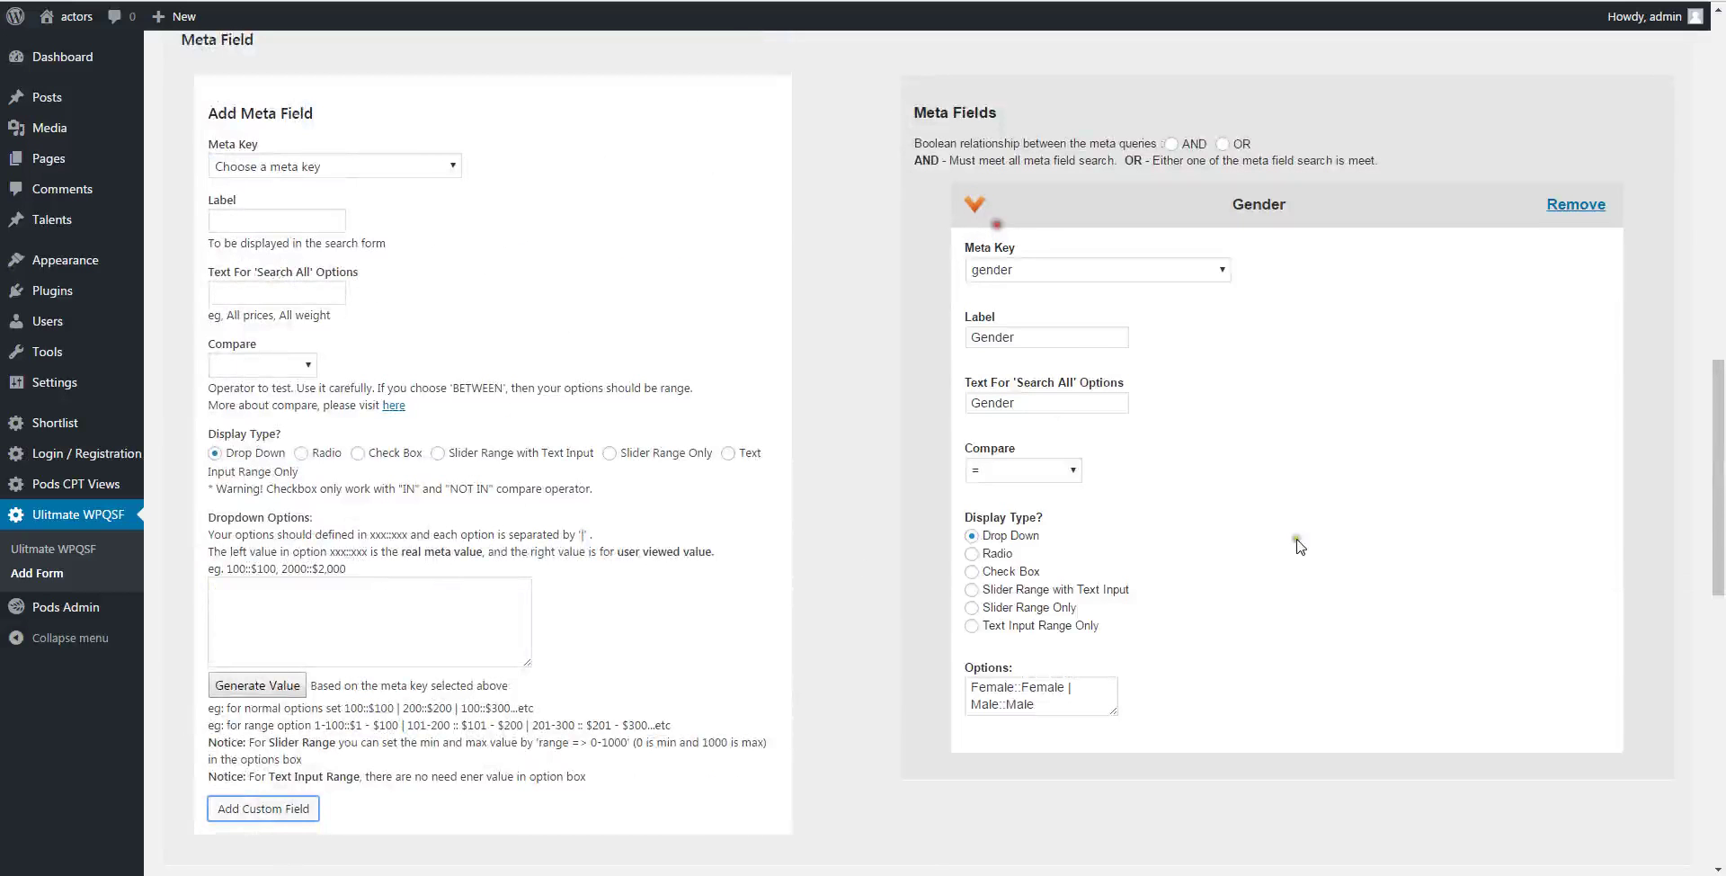
Step: Save the search form and go to its generated shortcode
scroll(1344, 620, "down", 6)
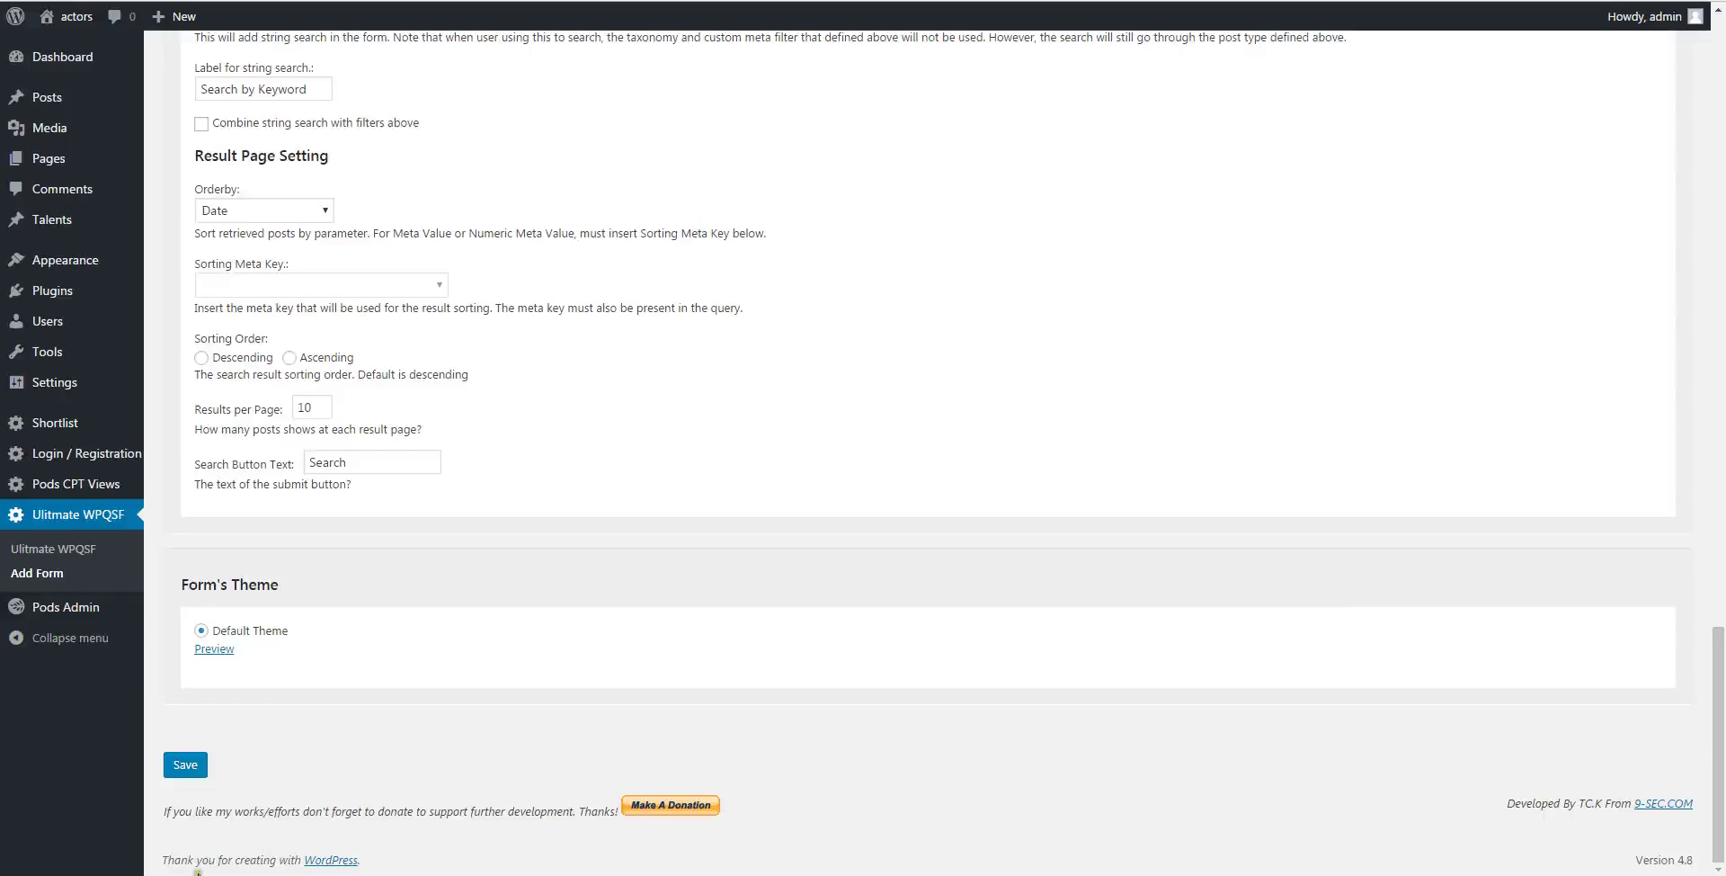
left_click(184, 765)
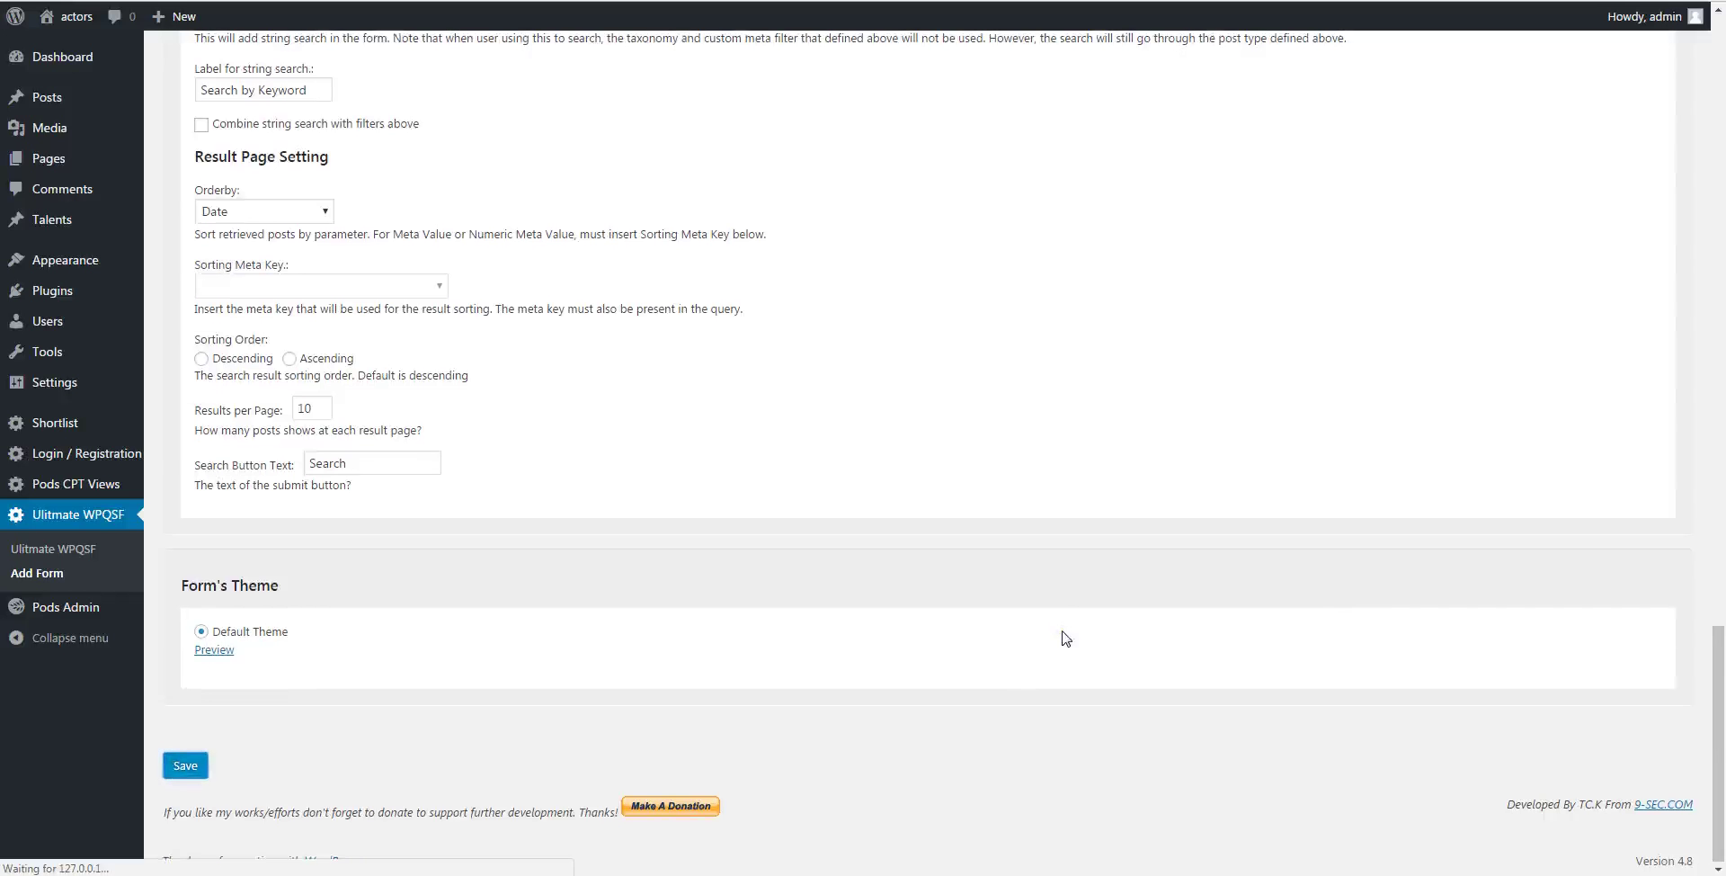
scroll(1066, 638, "up", 20)
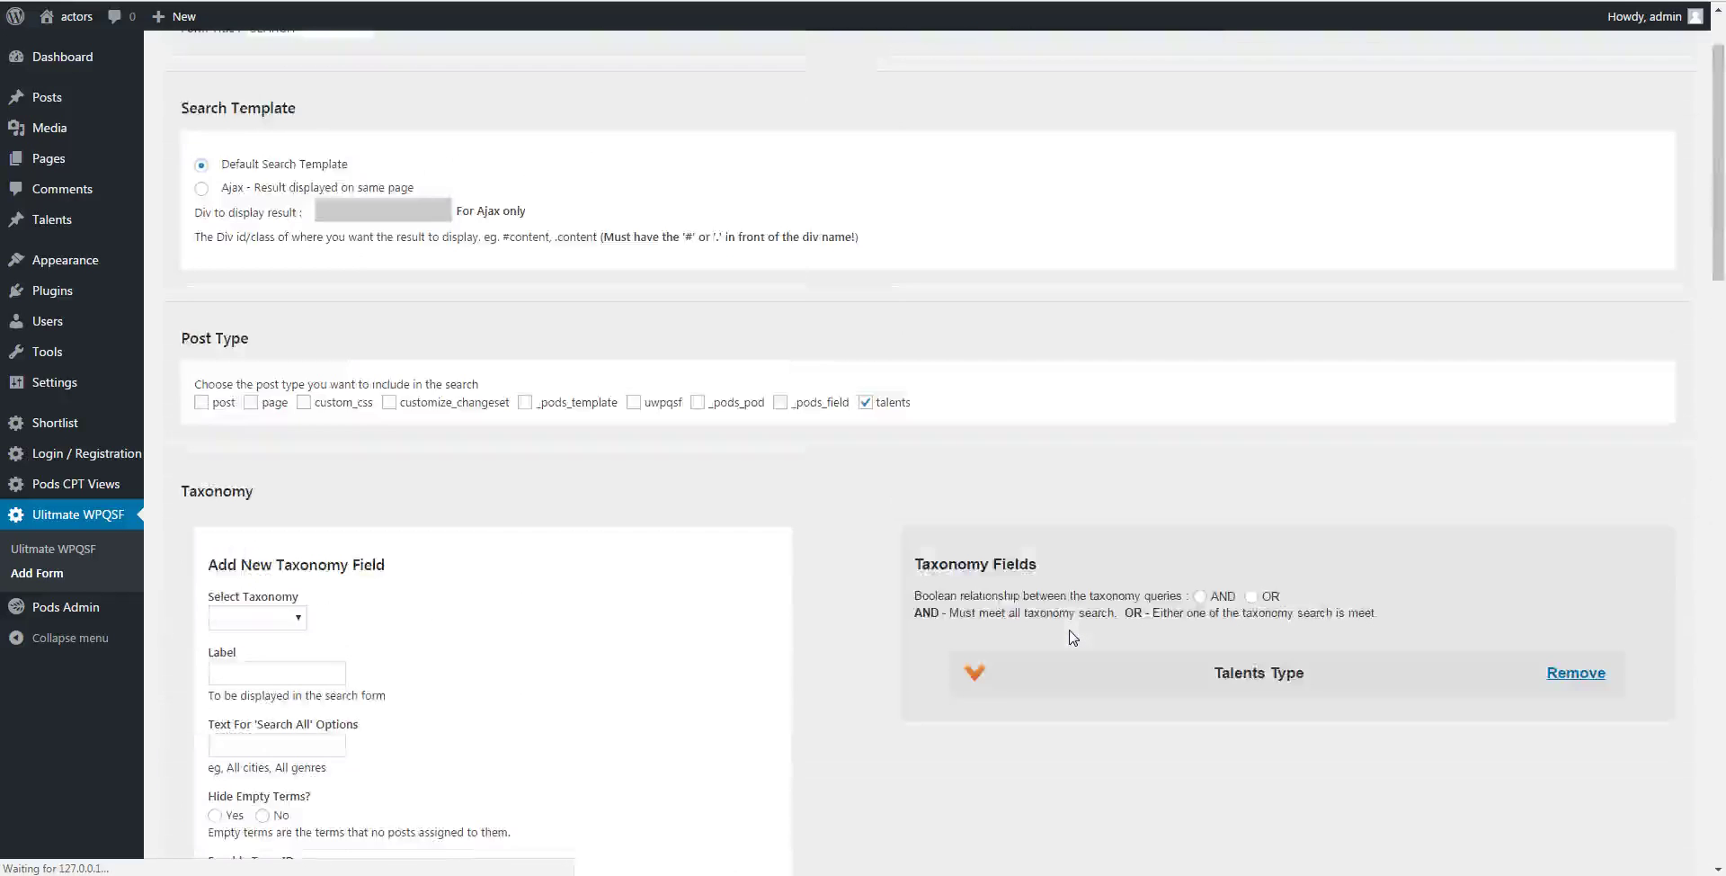
scroll(1073, 637, "up", 2)
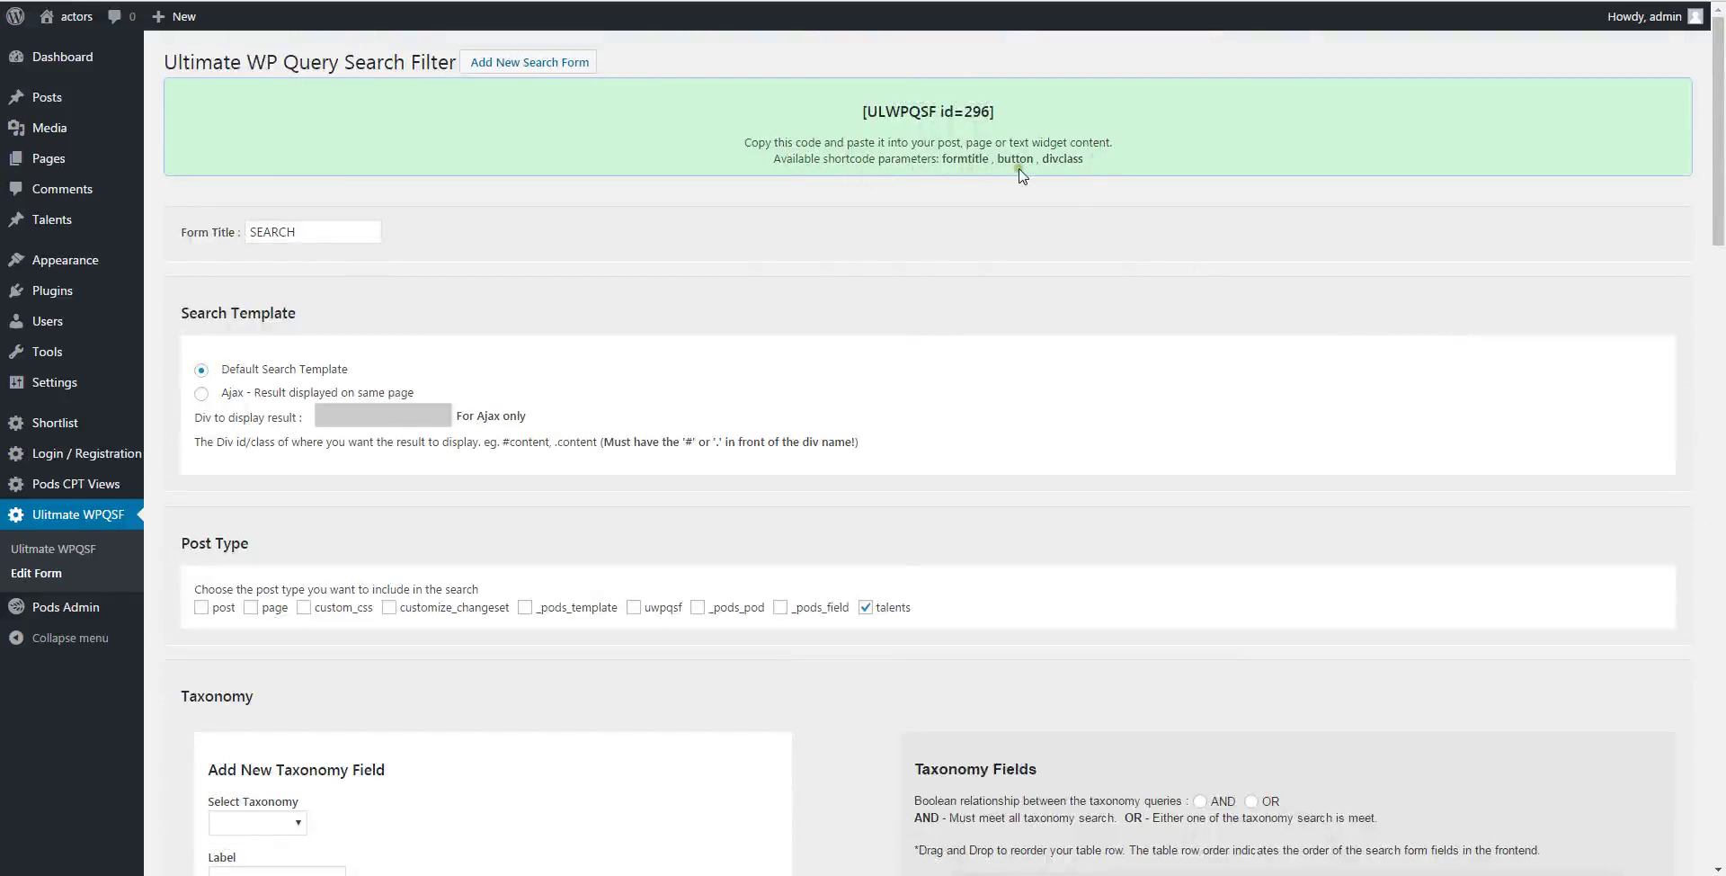
Step: Open the Widgets page in a new browser tab and add a Text widget to the Search Section area
mouse_move(85, 260)
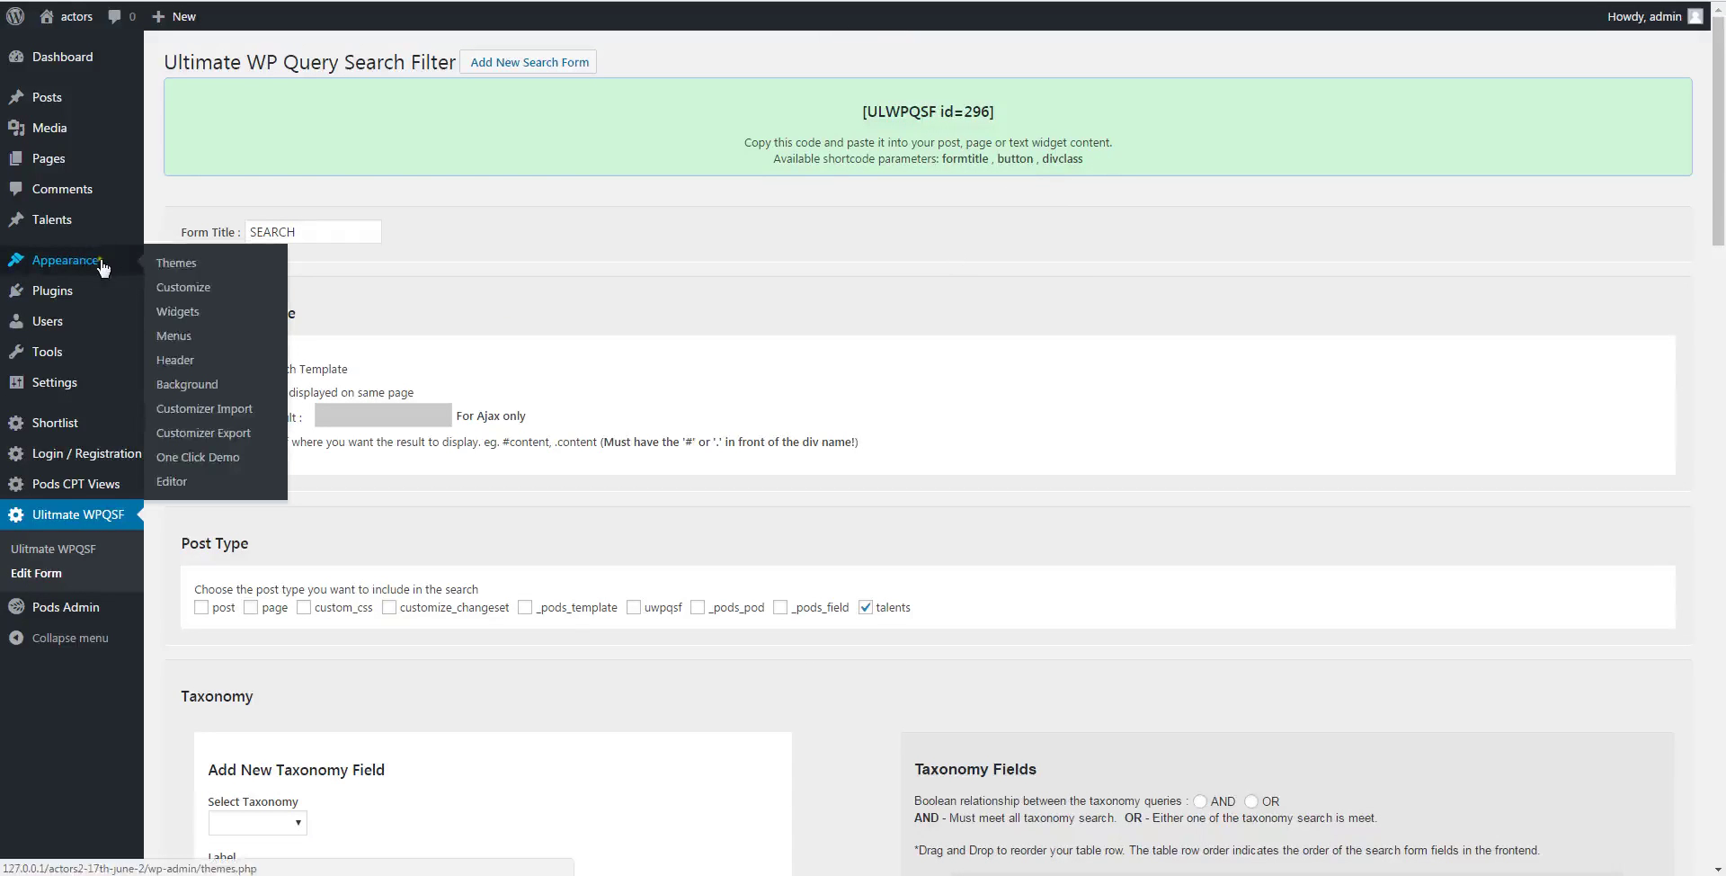
right_click(179, 317)
left_click(179, 317)
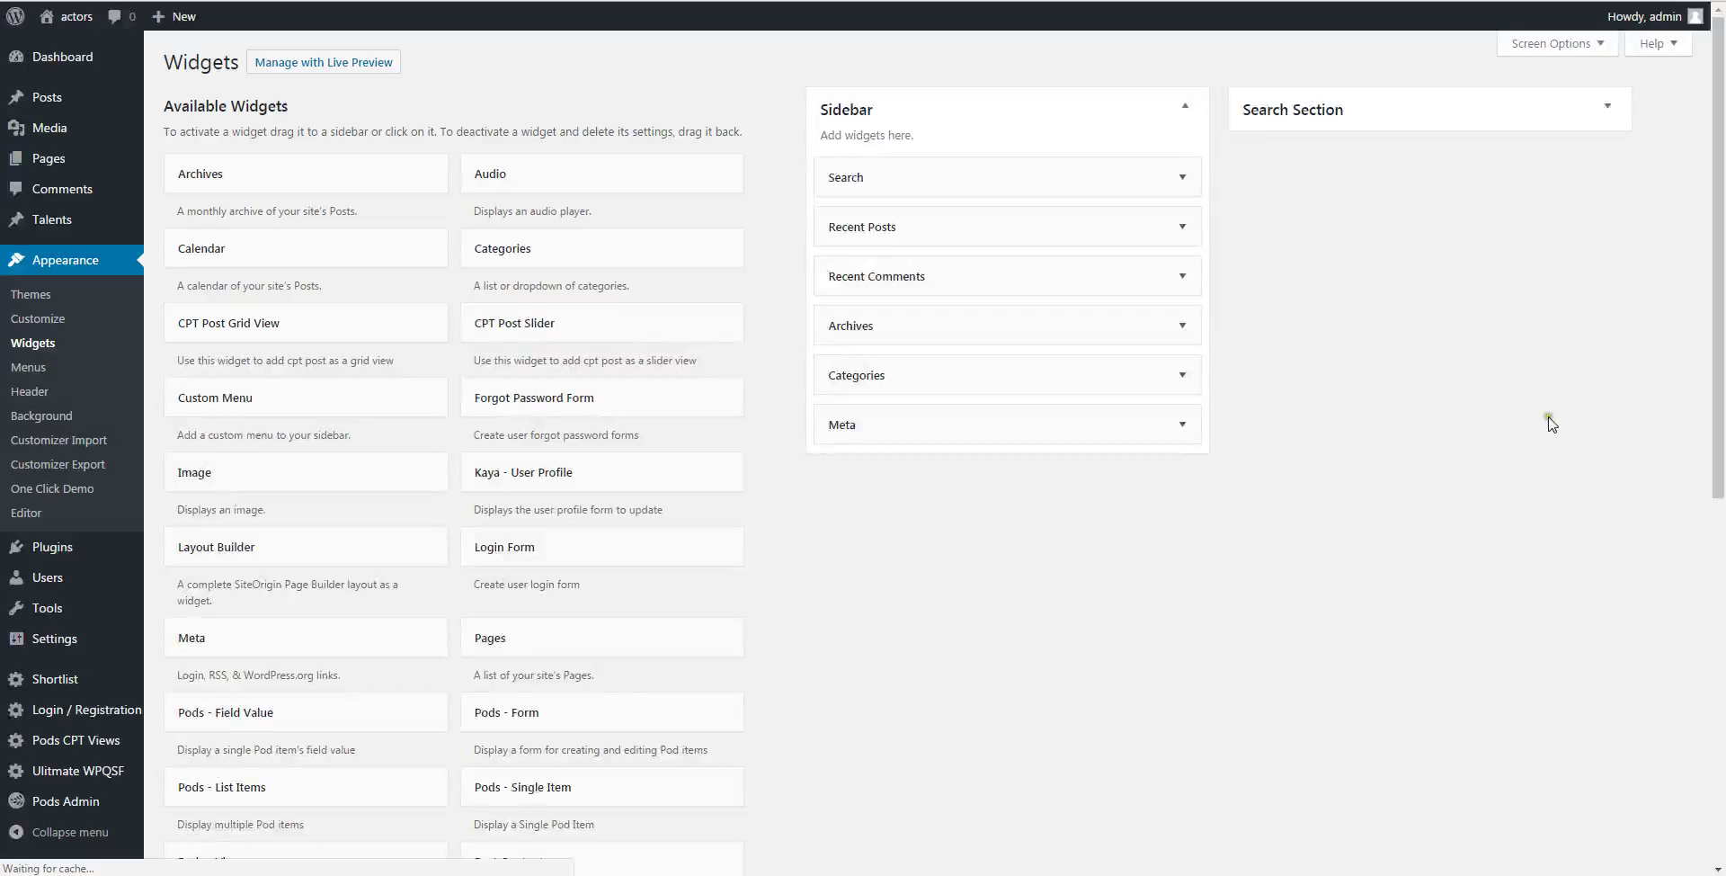
scroll(797, 593, "down", 7)
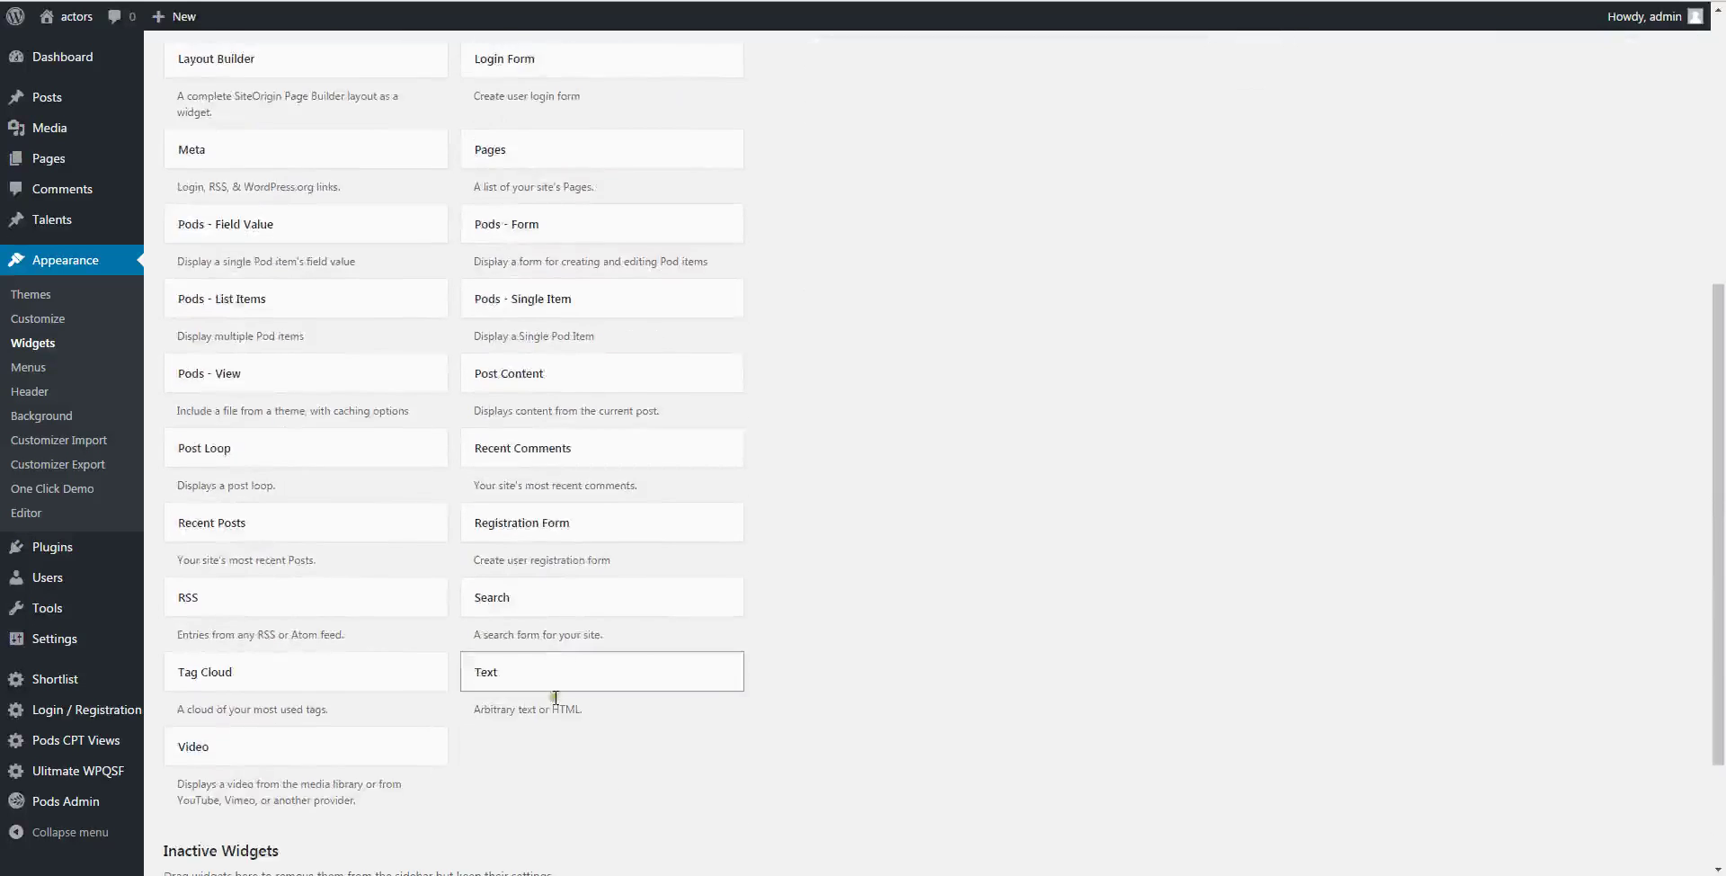
left_click(524, 511)
left_click(505, 604)
left_click(627, 649)
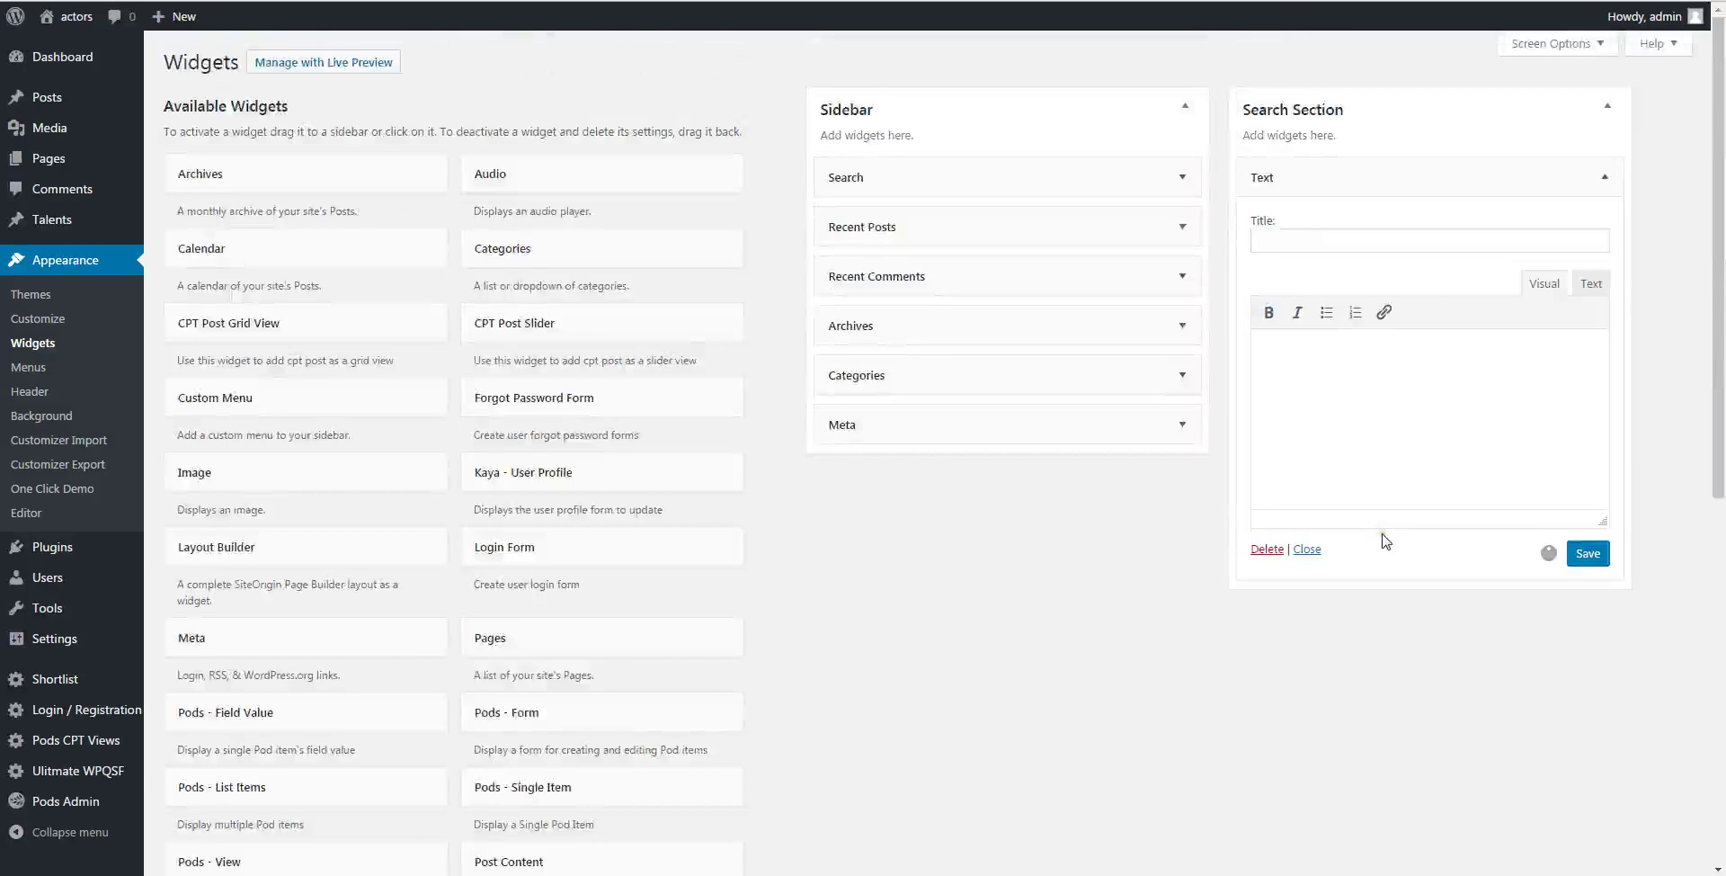
Step: Copy the shortcode [ULWPQSF id=296] into the Text widget's plain text content and save the widget
left_click(1587, 283)
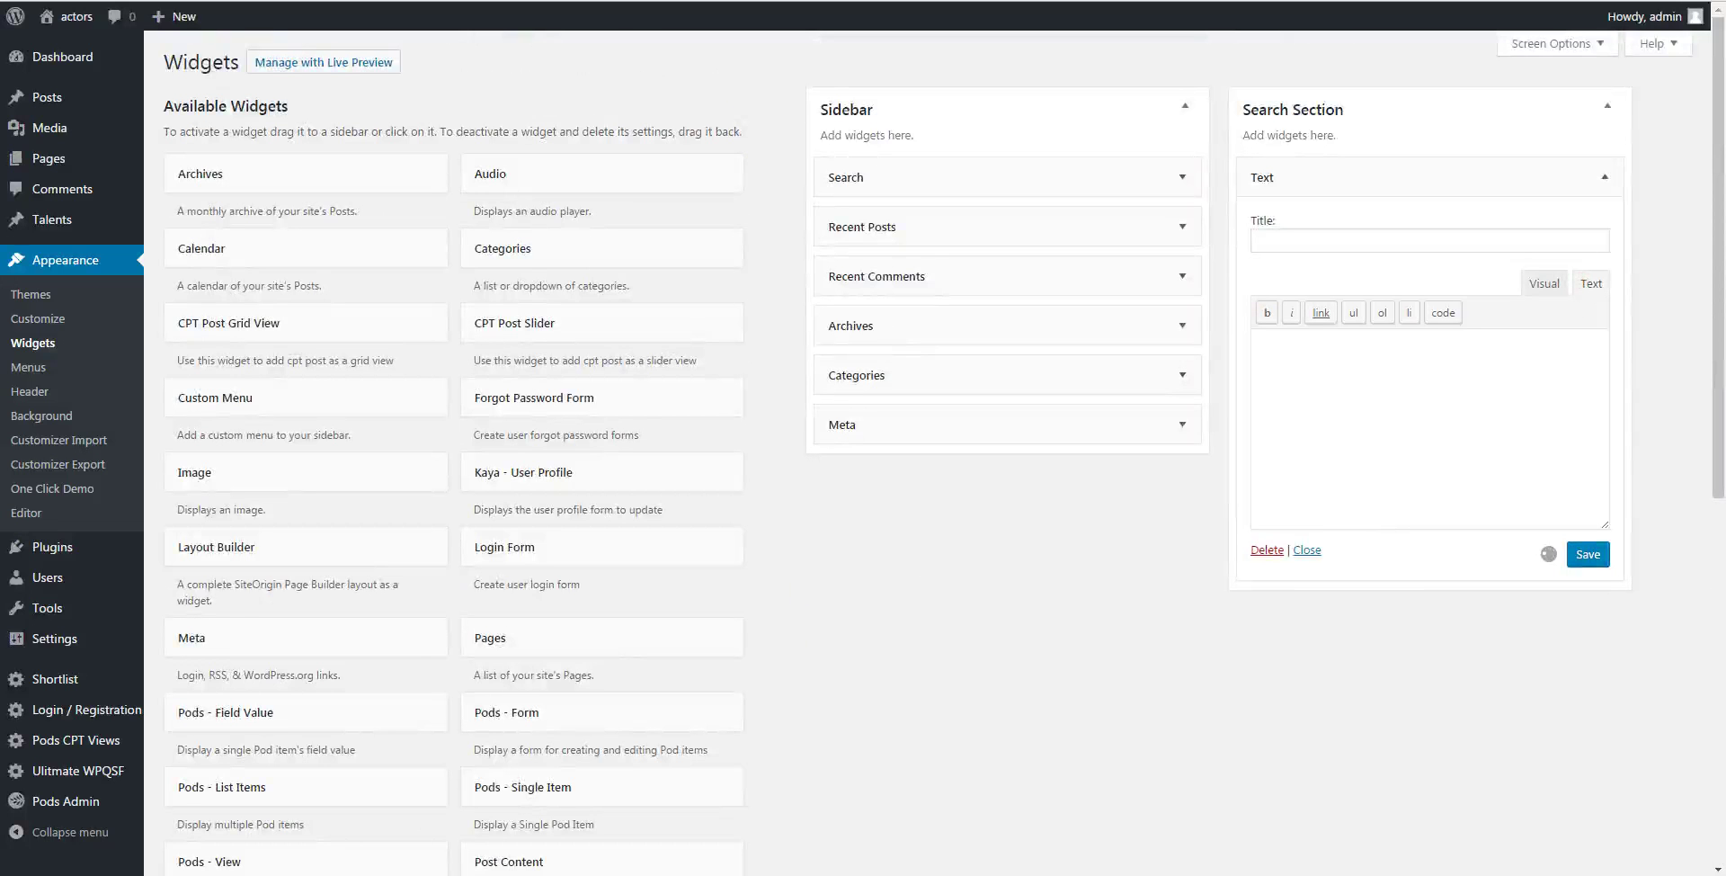
key("ctrl+Tab")
left_click_drag(859, 111, 1008, 111)
key("ctrl+c")
right_click(942, 114)
left_click(993, 129)
key("ctrl+Tab")
right_click(1327, 403)
left_click(1384, 515)
left_click(1578, 558)
Step: Open the actors site front end in a new browser tab and display its search form
mouse_move(72, 16)
right_click(70, 54)
left_click(110, 64)
key("ctrl+Tab")
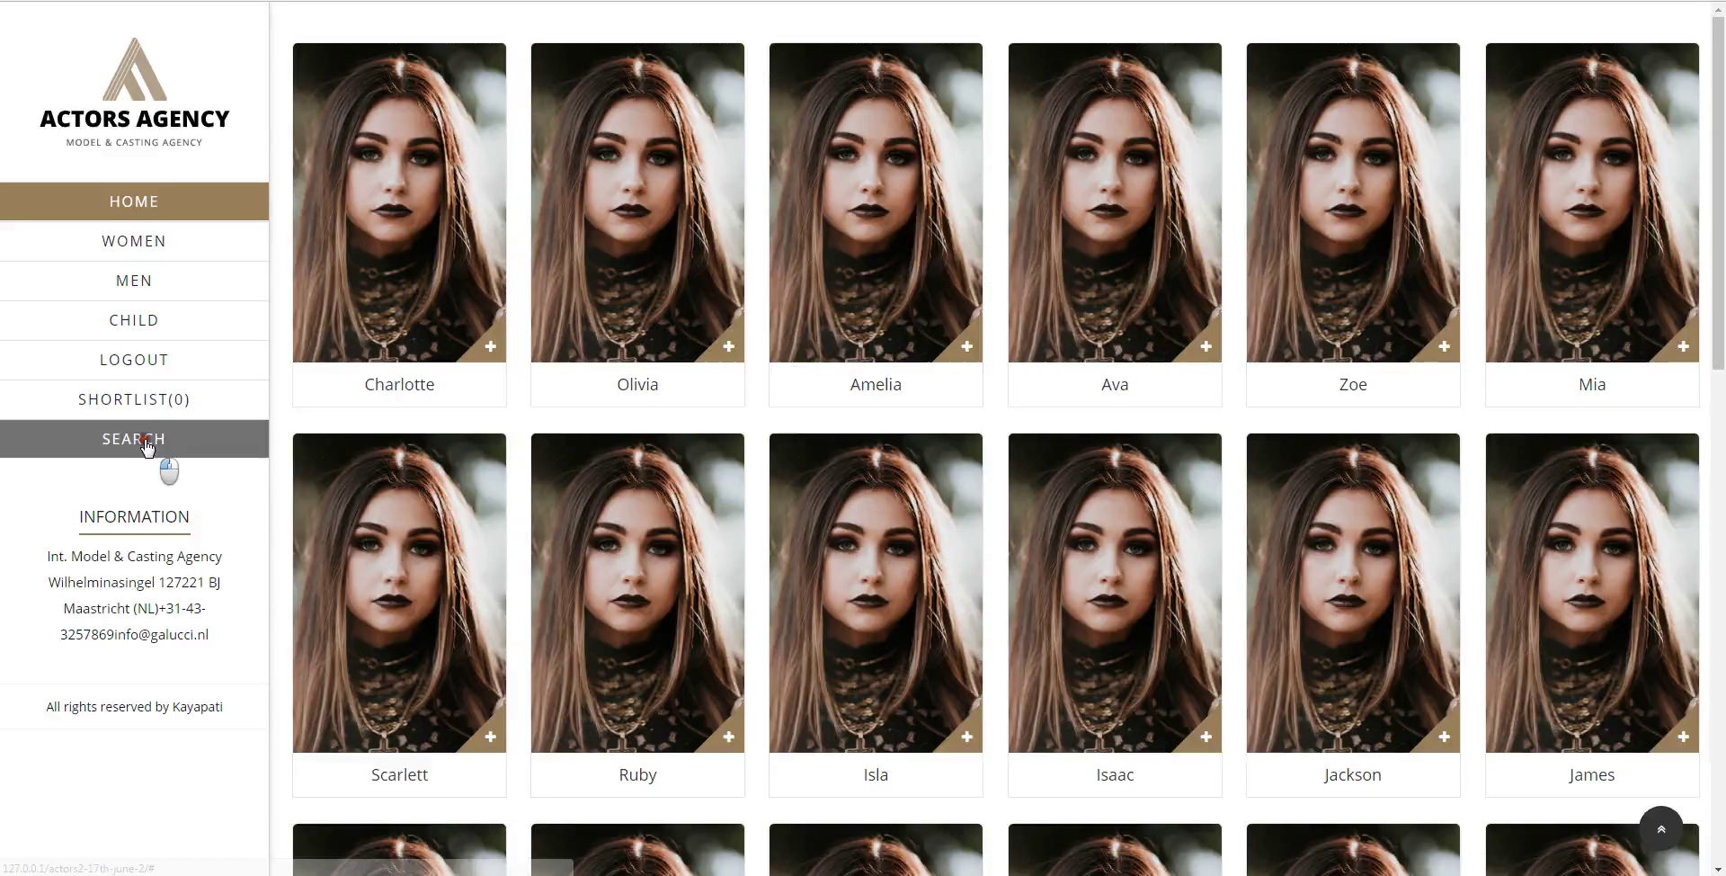
left_click(139, 454)
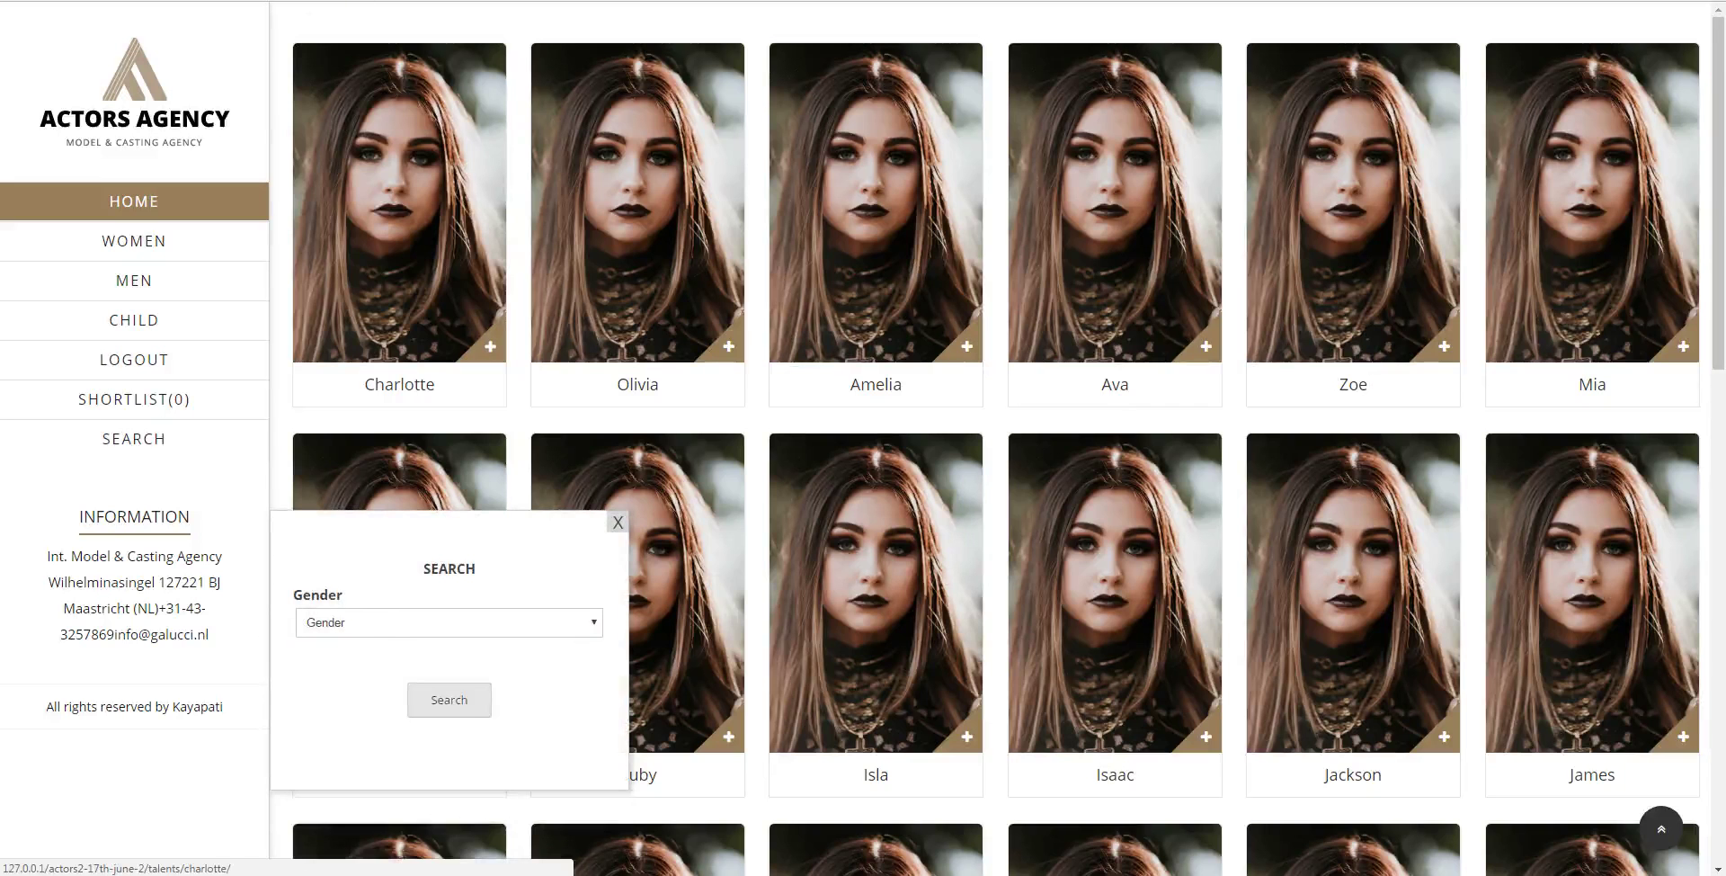
Step: Back in the form editor, set the Talents Type taxonomy field's display type to Drop Down and save the form
key("ctrl+shift+Tab")
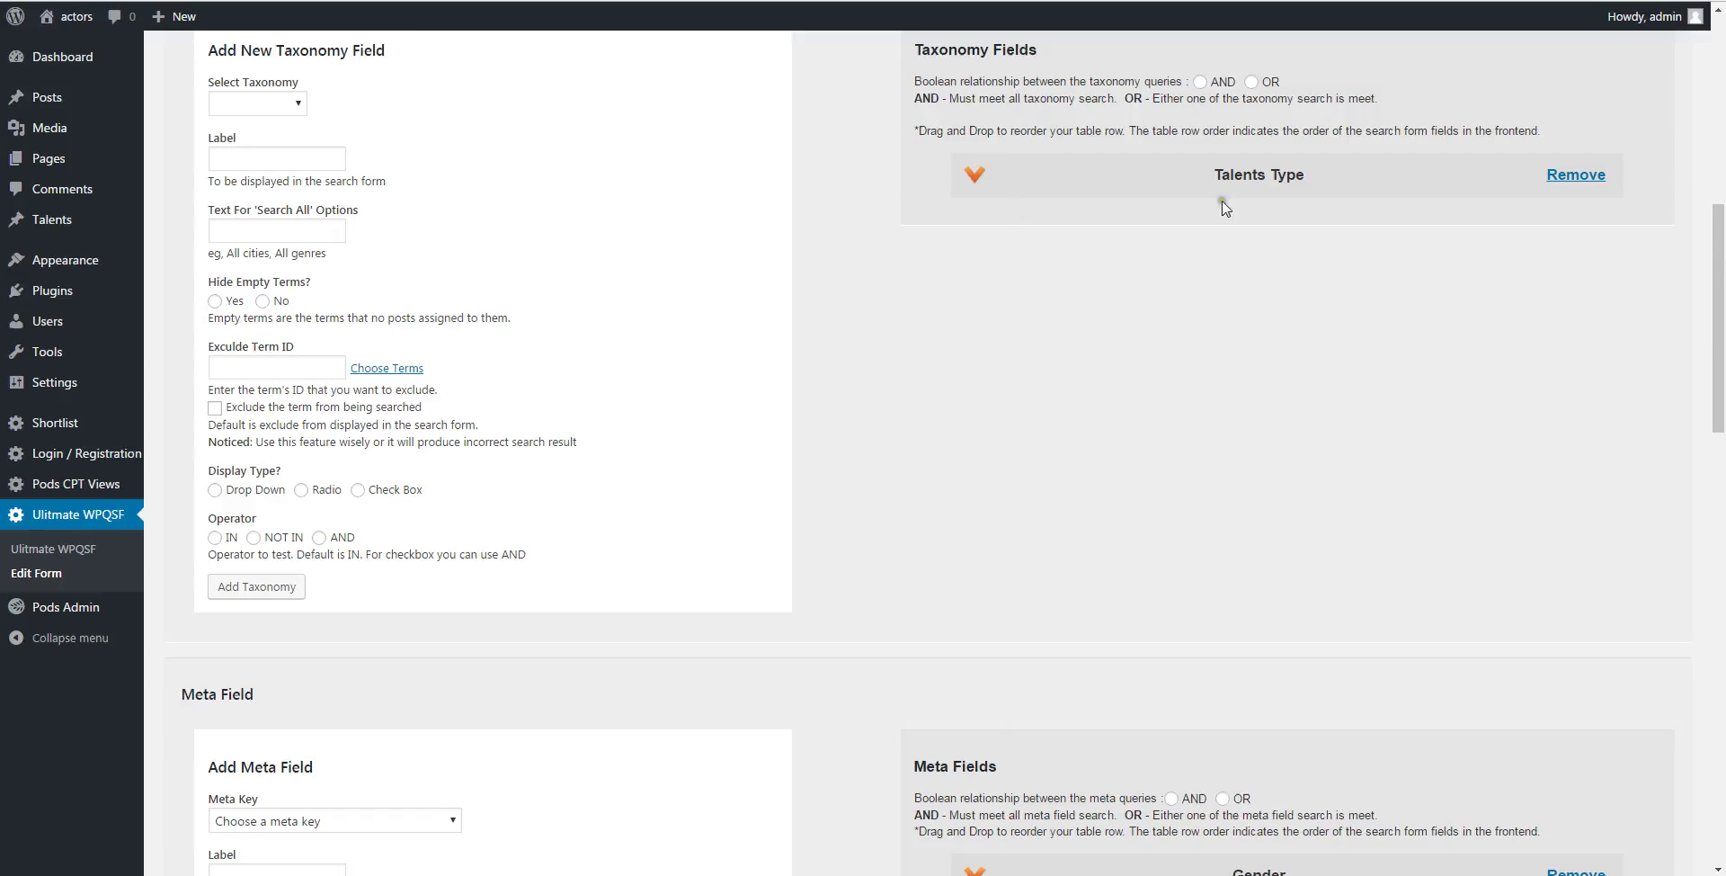
left_click(973, 177)
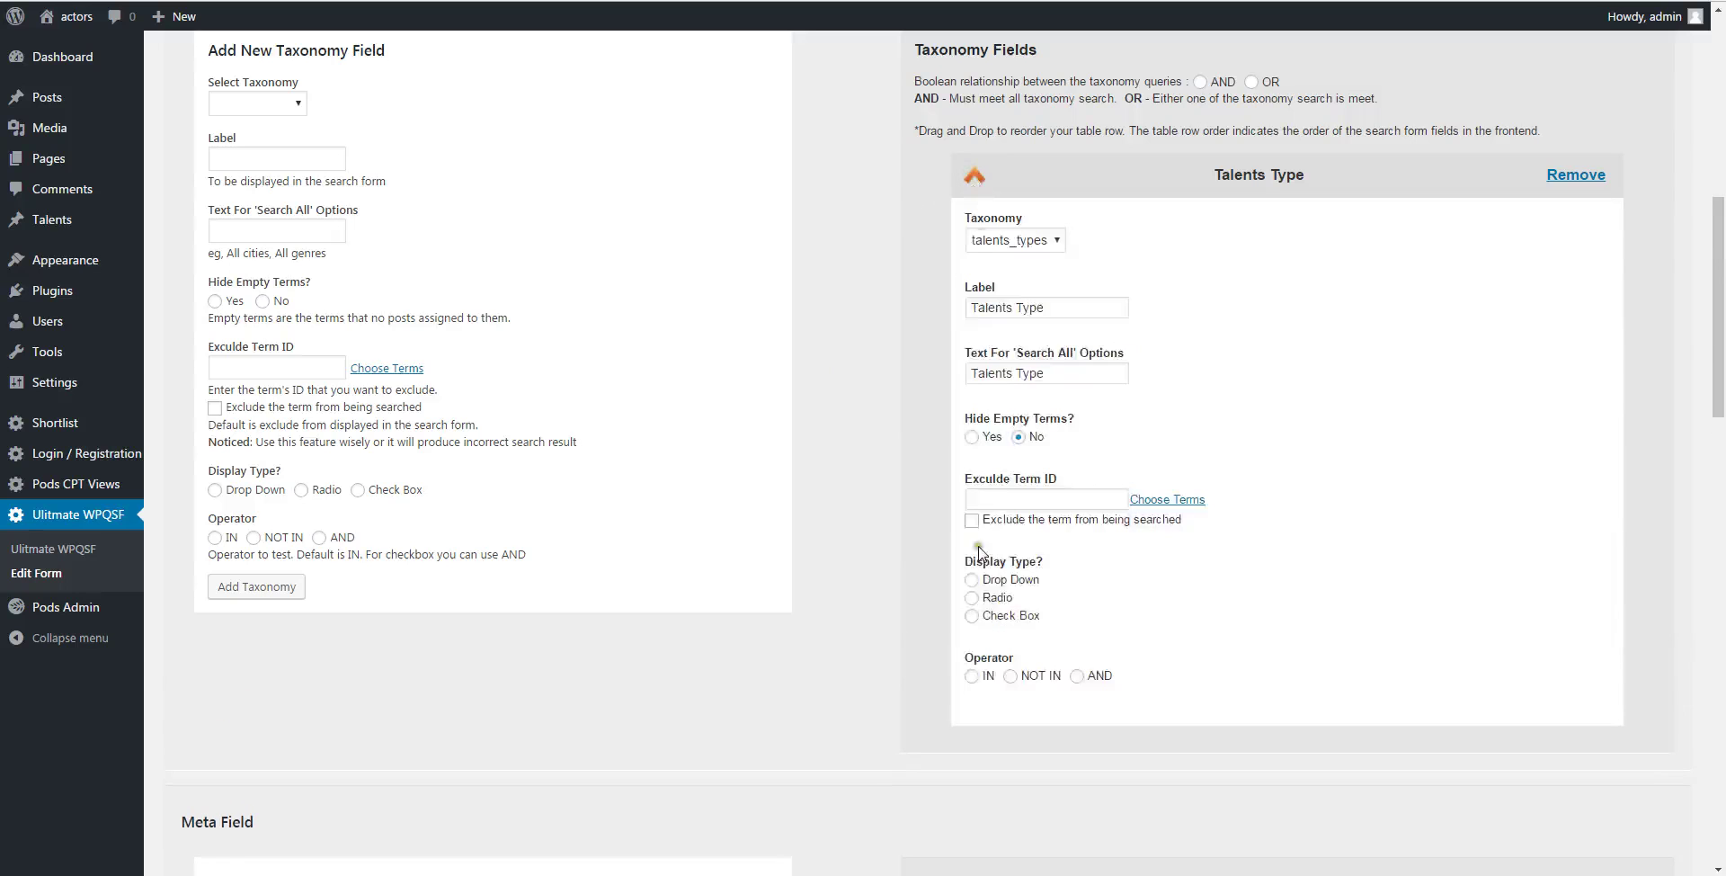
left_click(980, 580)
scroll(1115, 719, "down", 5)
scroll(303, 702, "down", 15)
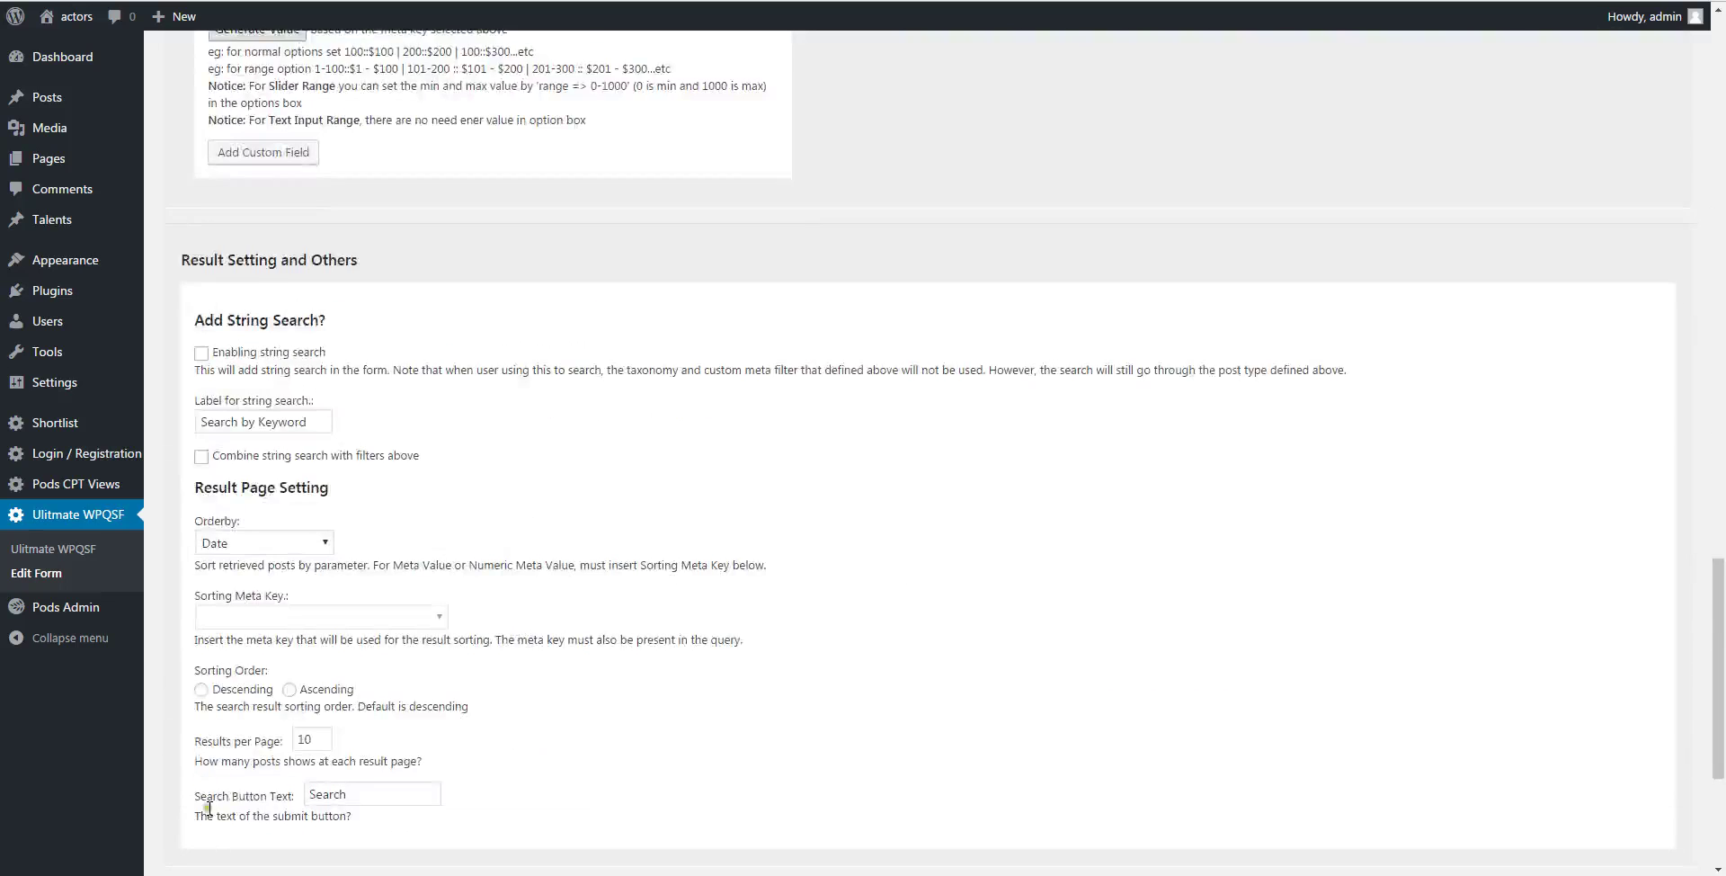
left_click(189, 764)
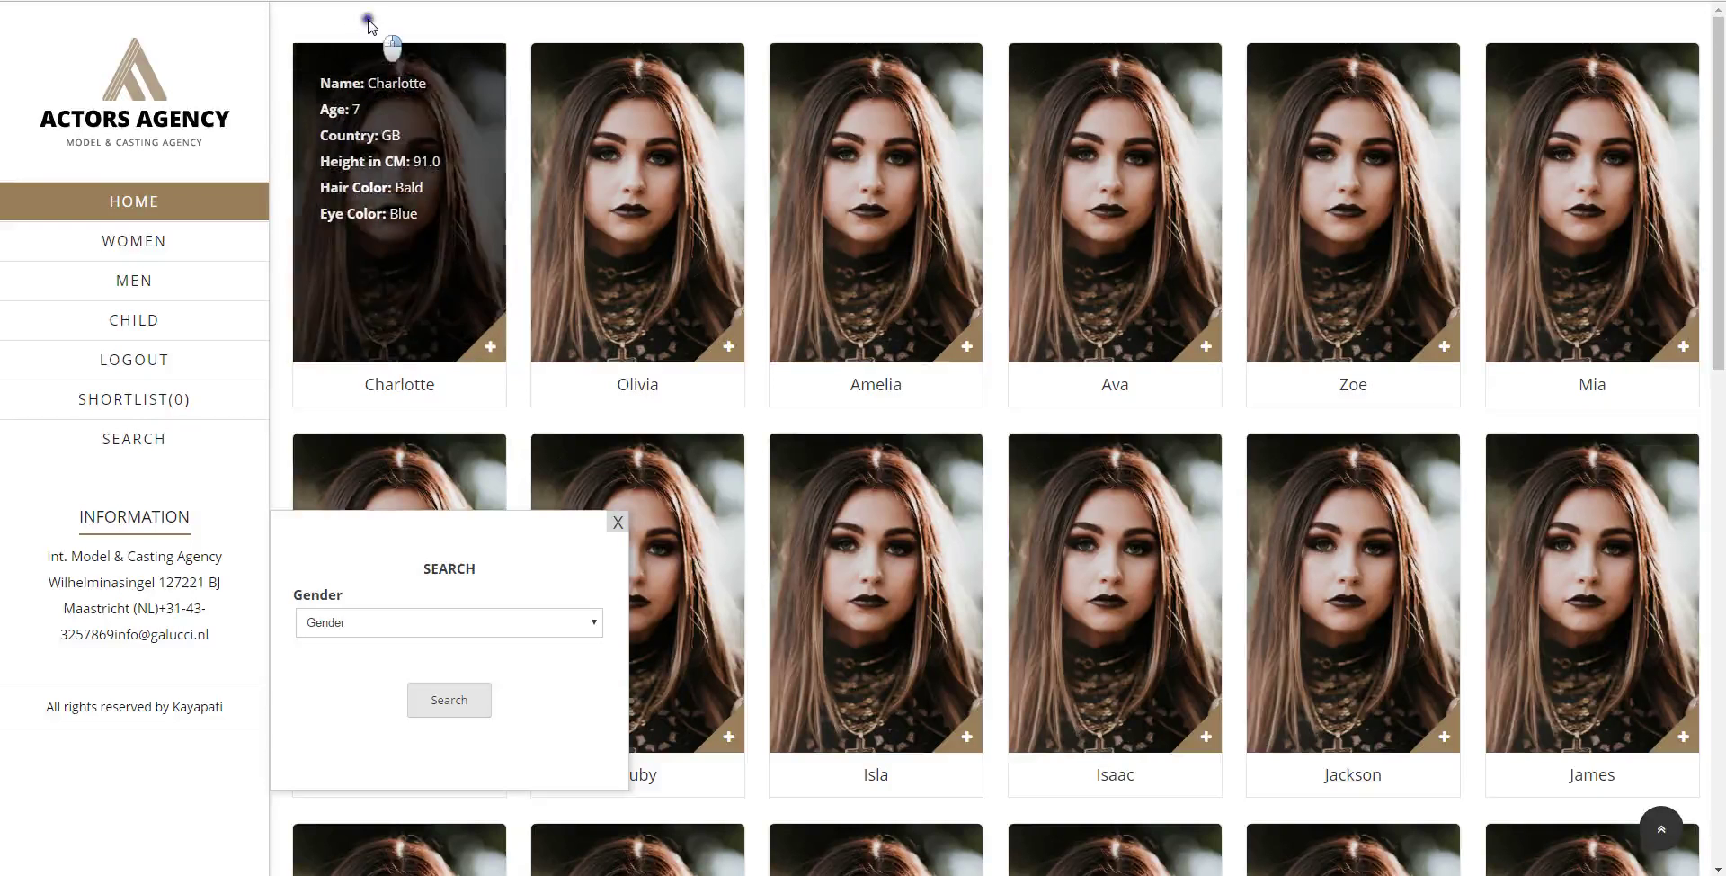
Step: Reload the front-end site and reopen its search form to check the Talents Type field
right_click(370, 21)
left_click(417, 78)
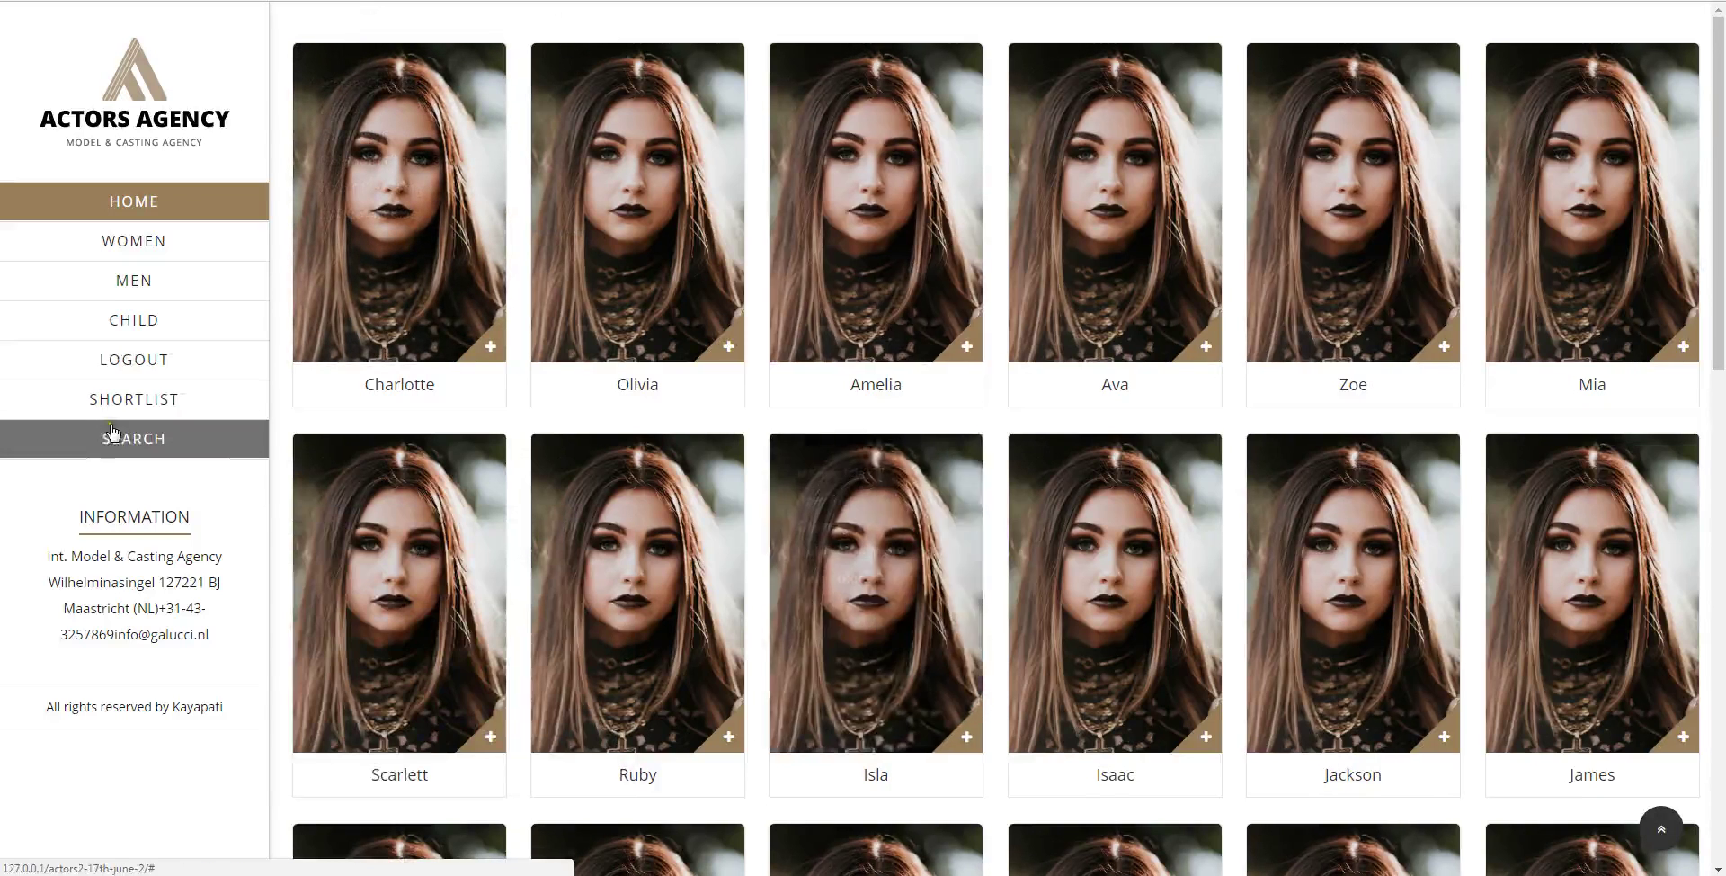
left_click(139, 440)
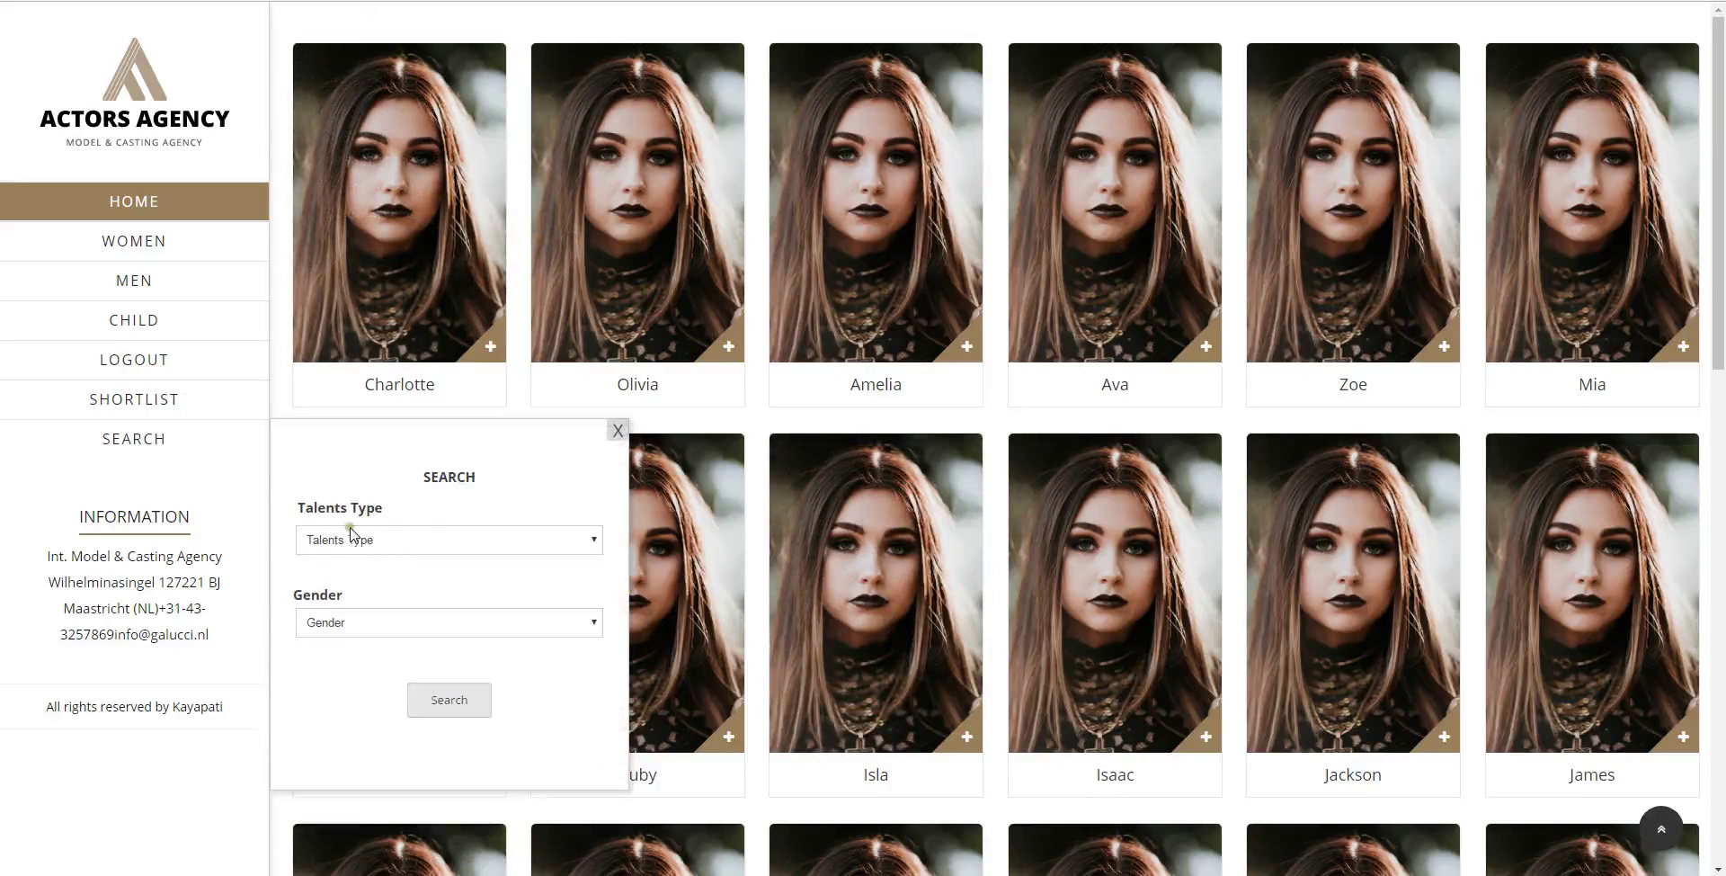
Step: Check the options of the search form's Talents Type and Gender drop-downs, trying CHILD and resetting Talents Type to its default entry
left_click(377, 540)
left_click(364, 578)
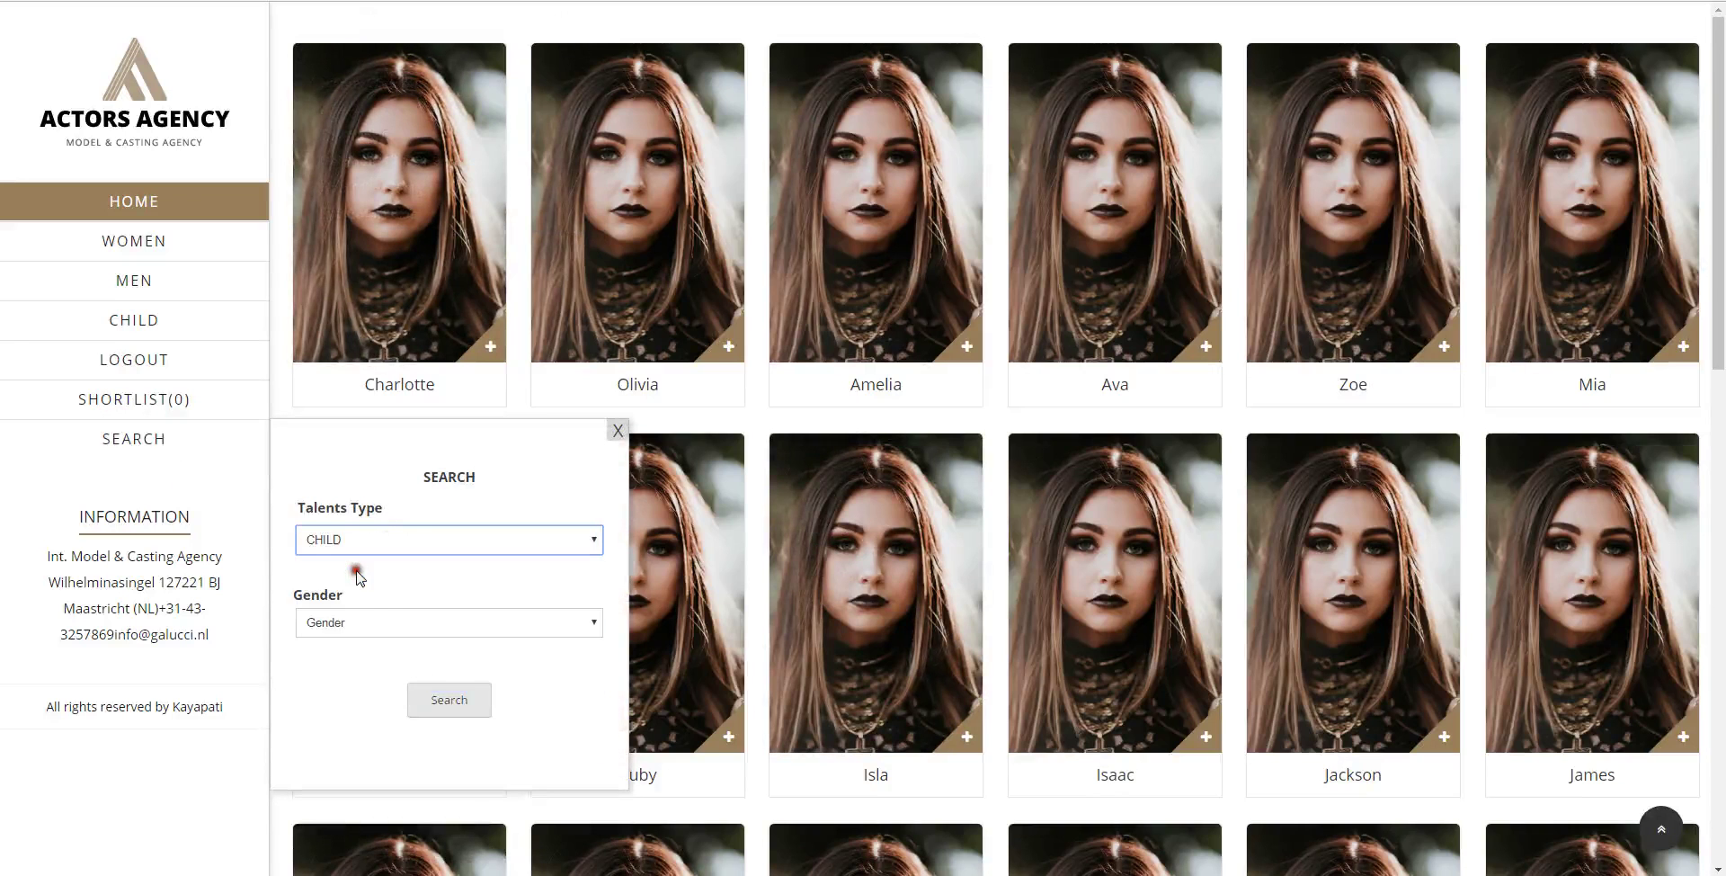
left_click(340, 555)
left_click(339, 560)
left_click(346, 624)
left_click(346, 624)
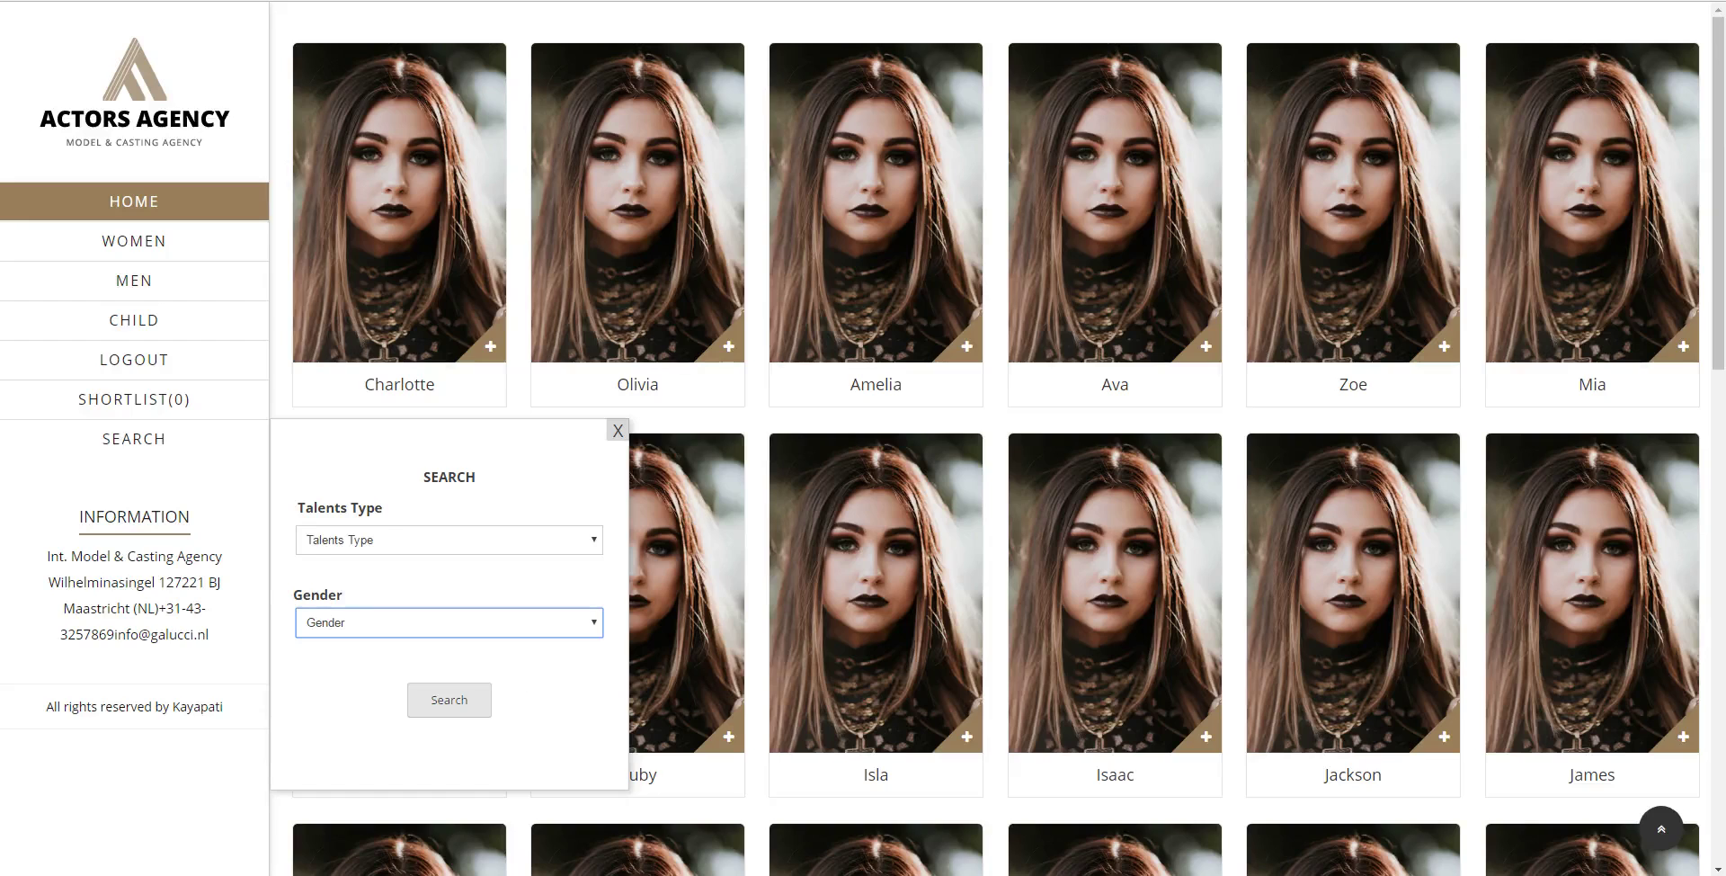
Step: Return to the search form editor and review its taxonomy, meta field, result page and theme settings
key("ctrl+Tab")
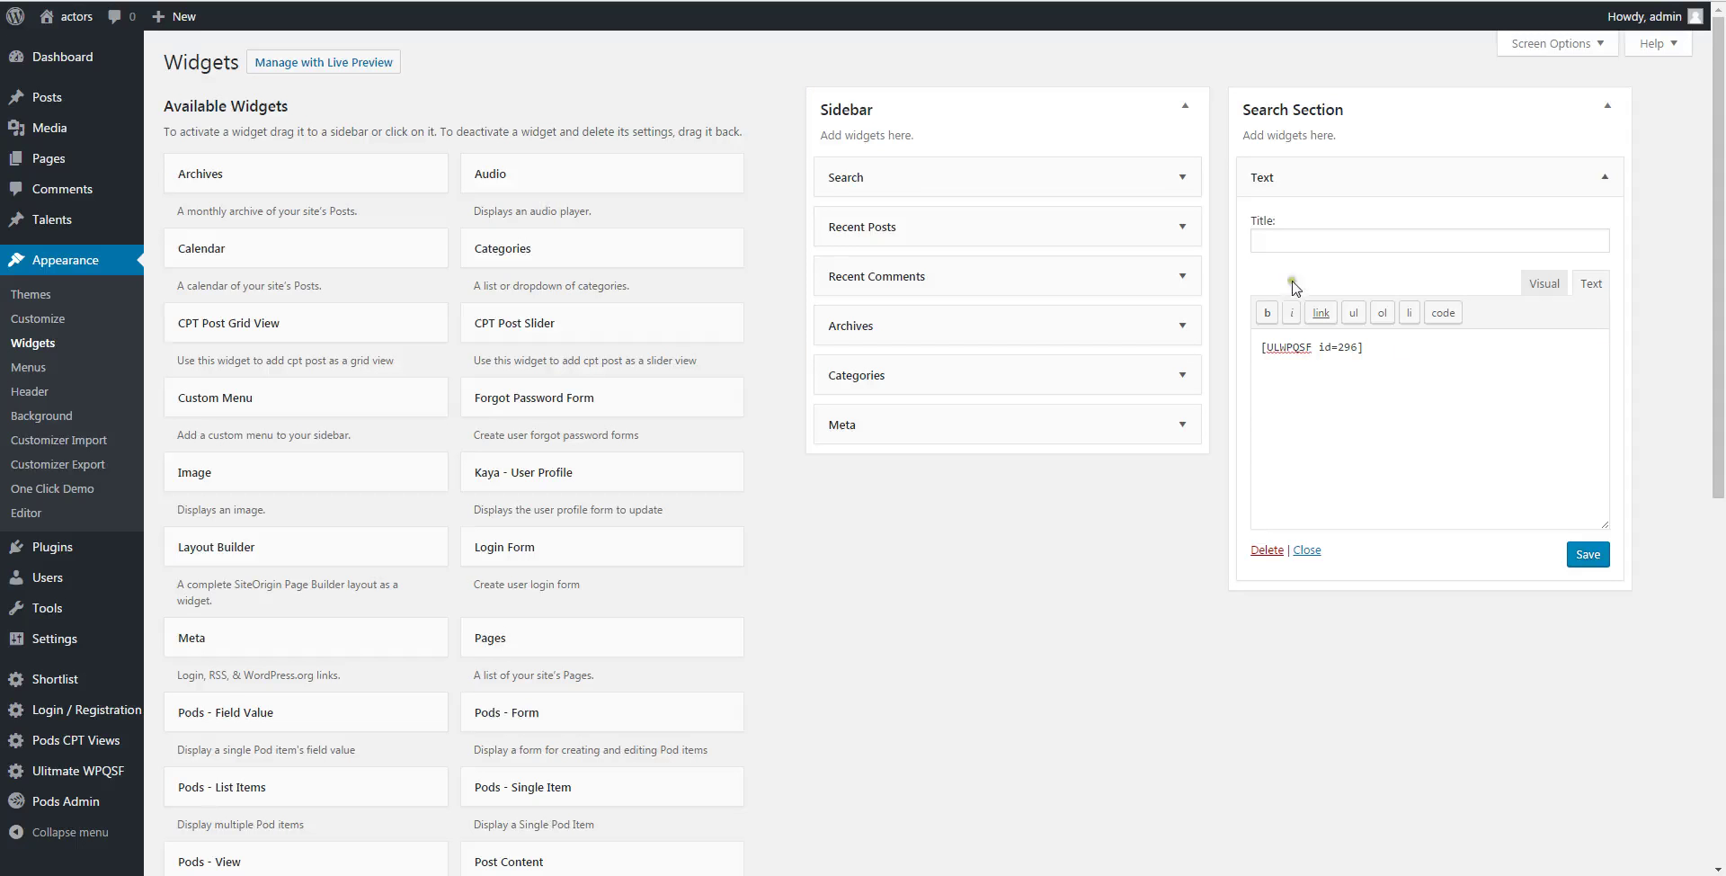
key("ctrl+Tab")
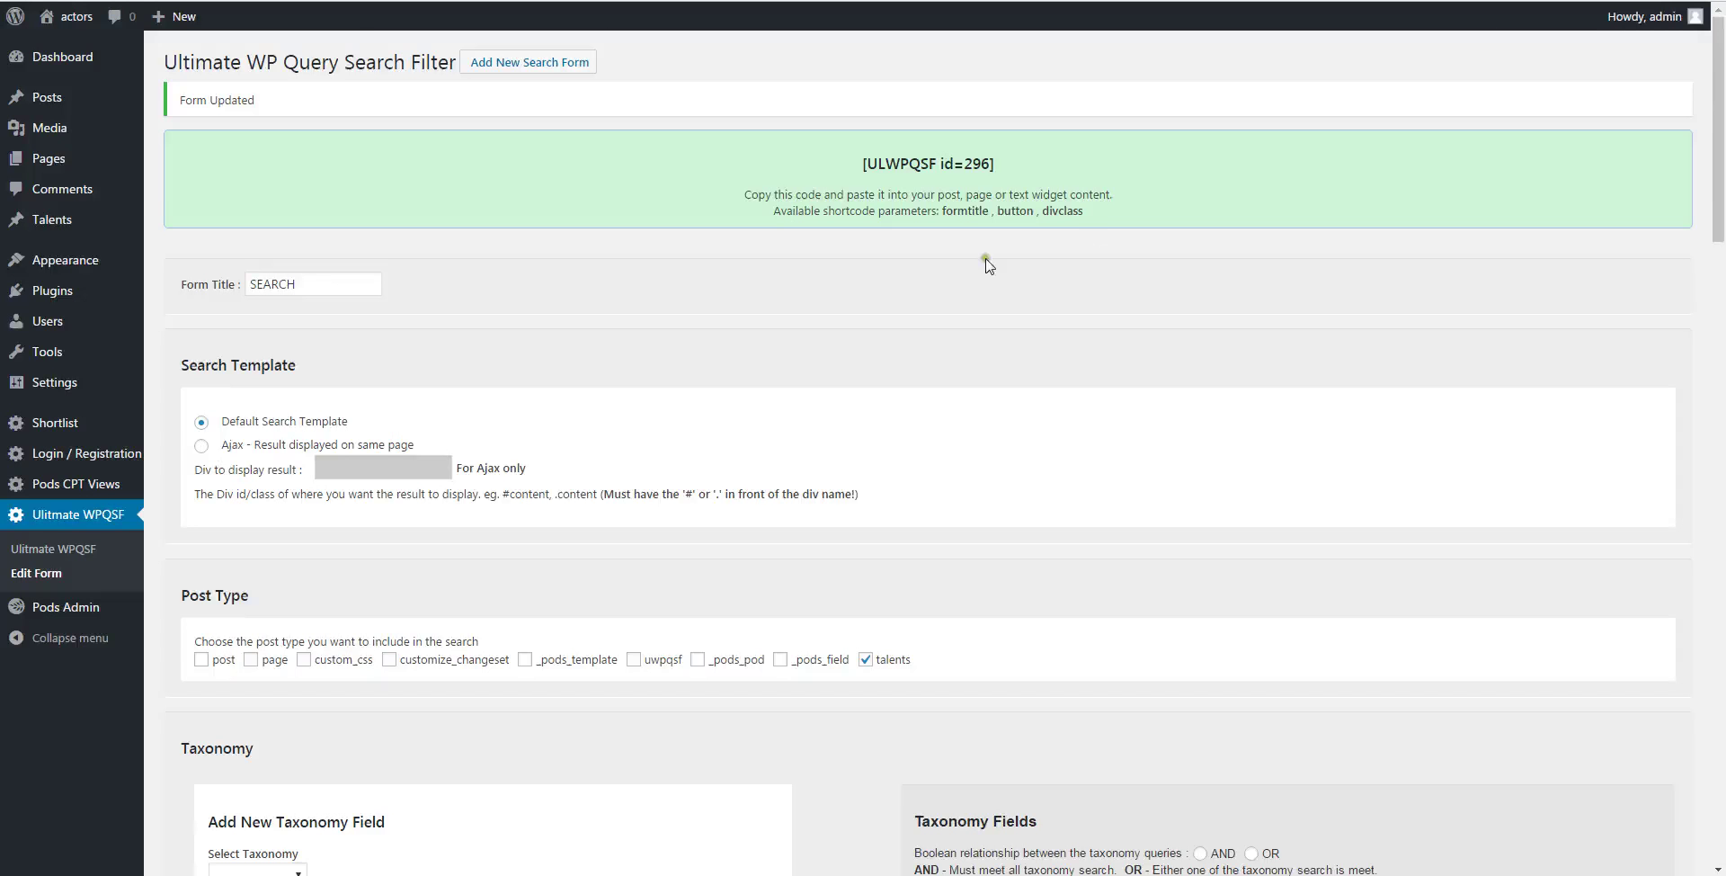
scroll(1383, 570, "down", 6)
scroll(1632, 666, "down", 8)
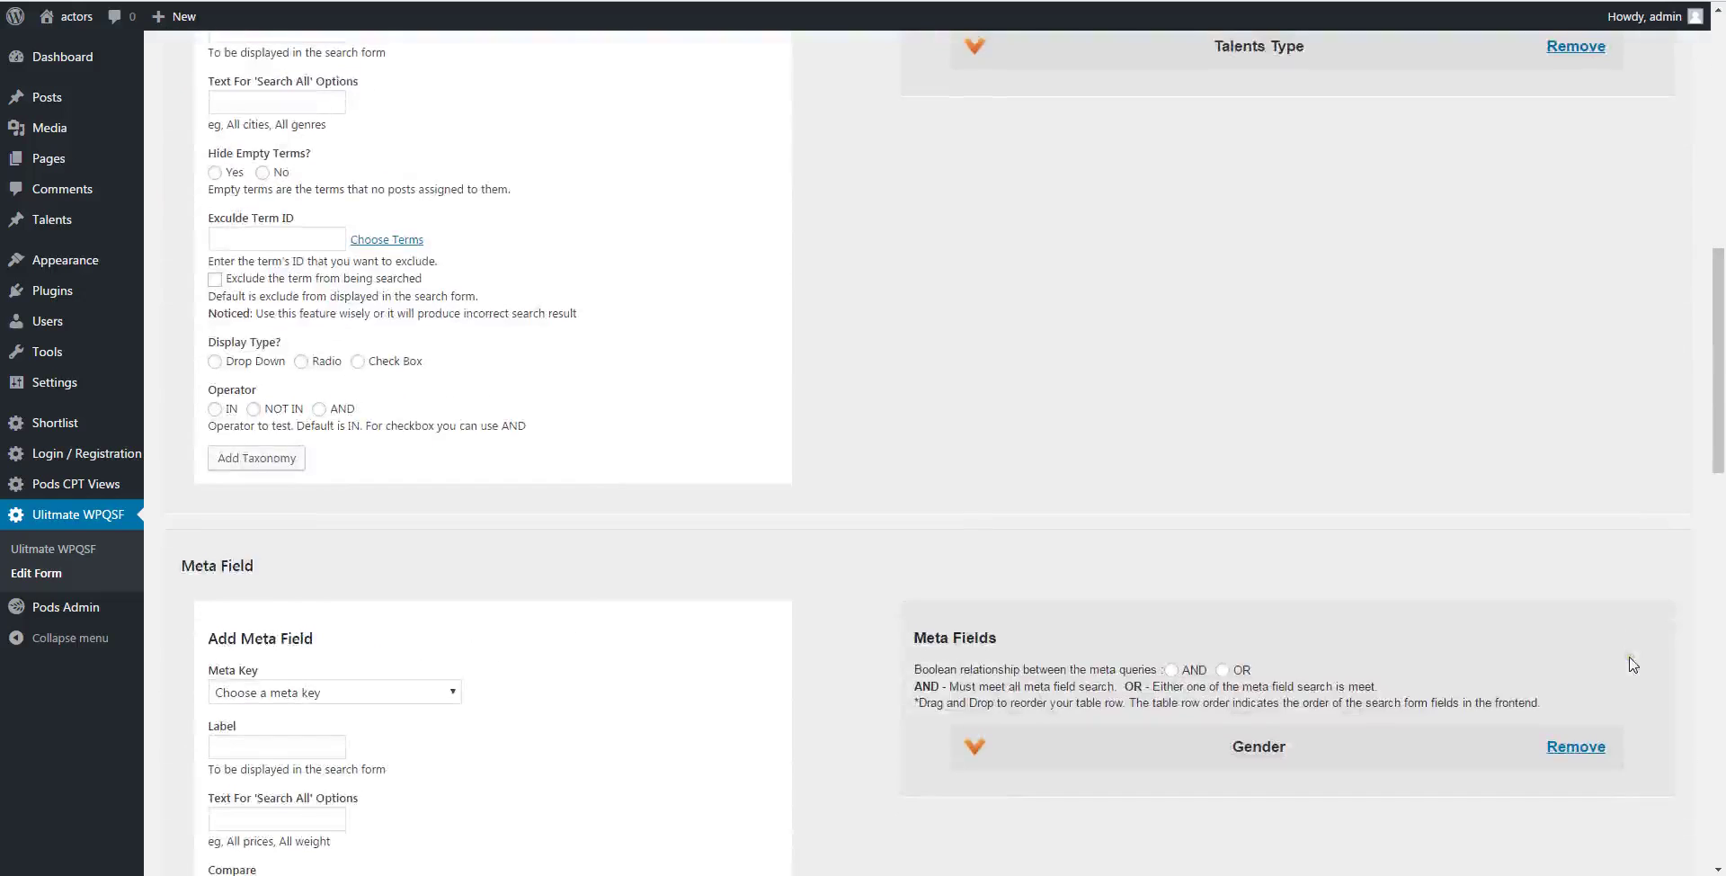
scroll(1330, 620, "down", 10)
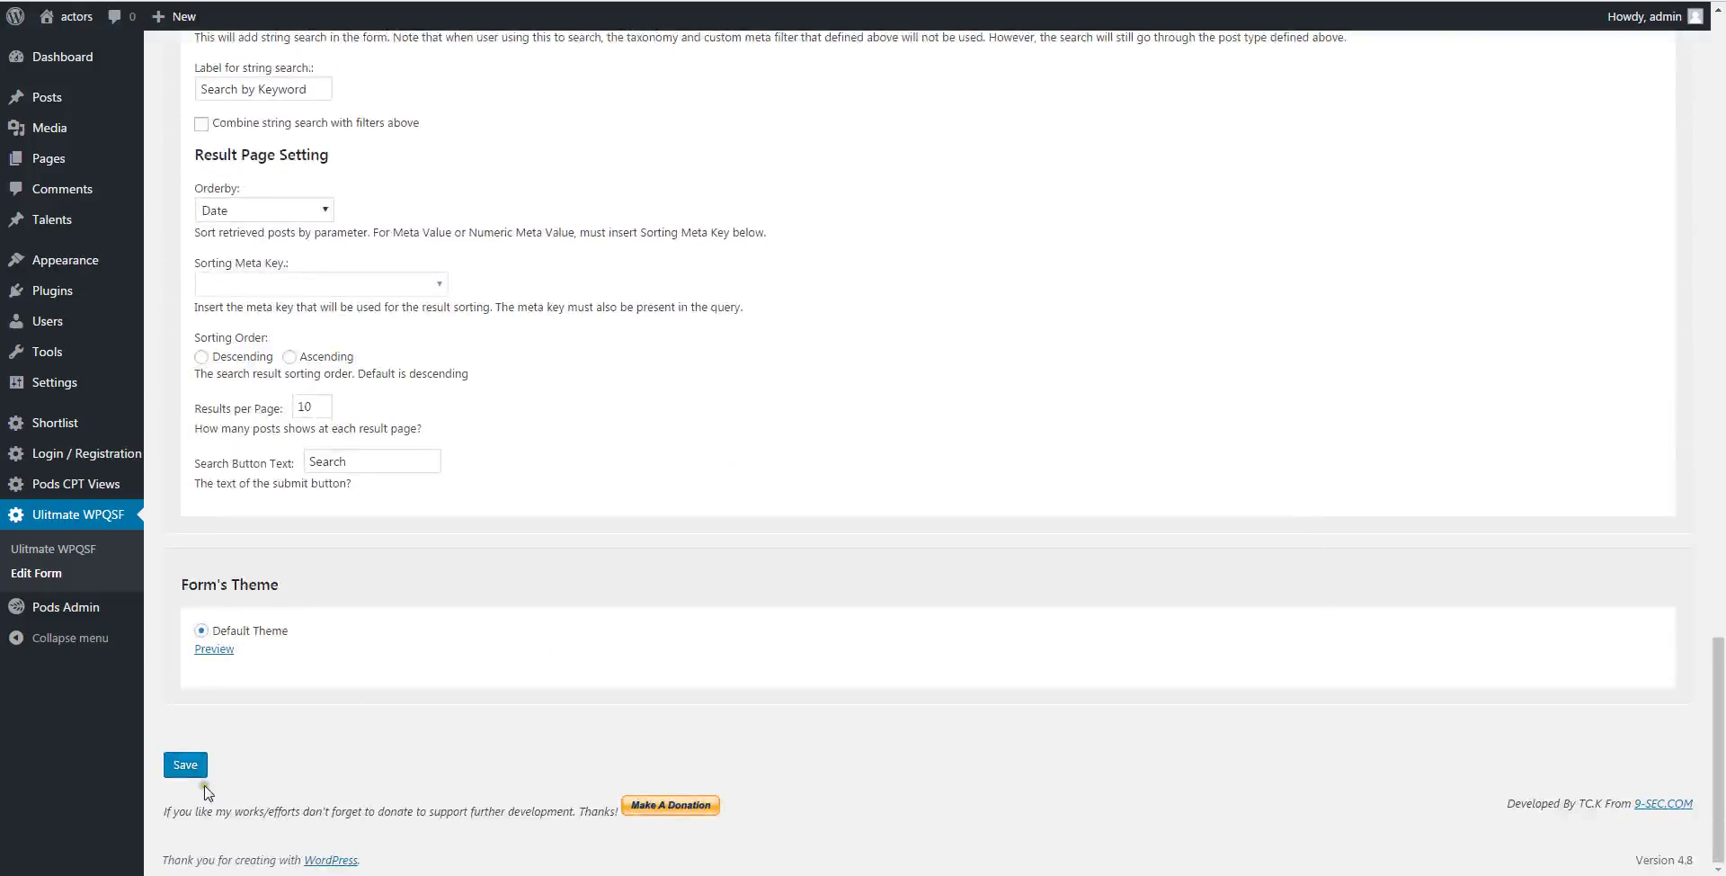
left_click_drag(1718, 755, 1458, 173)
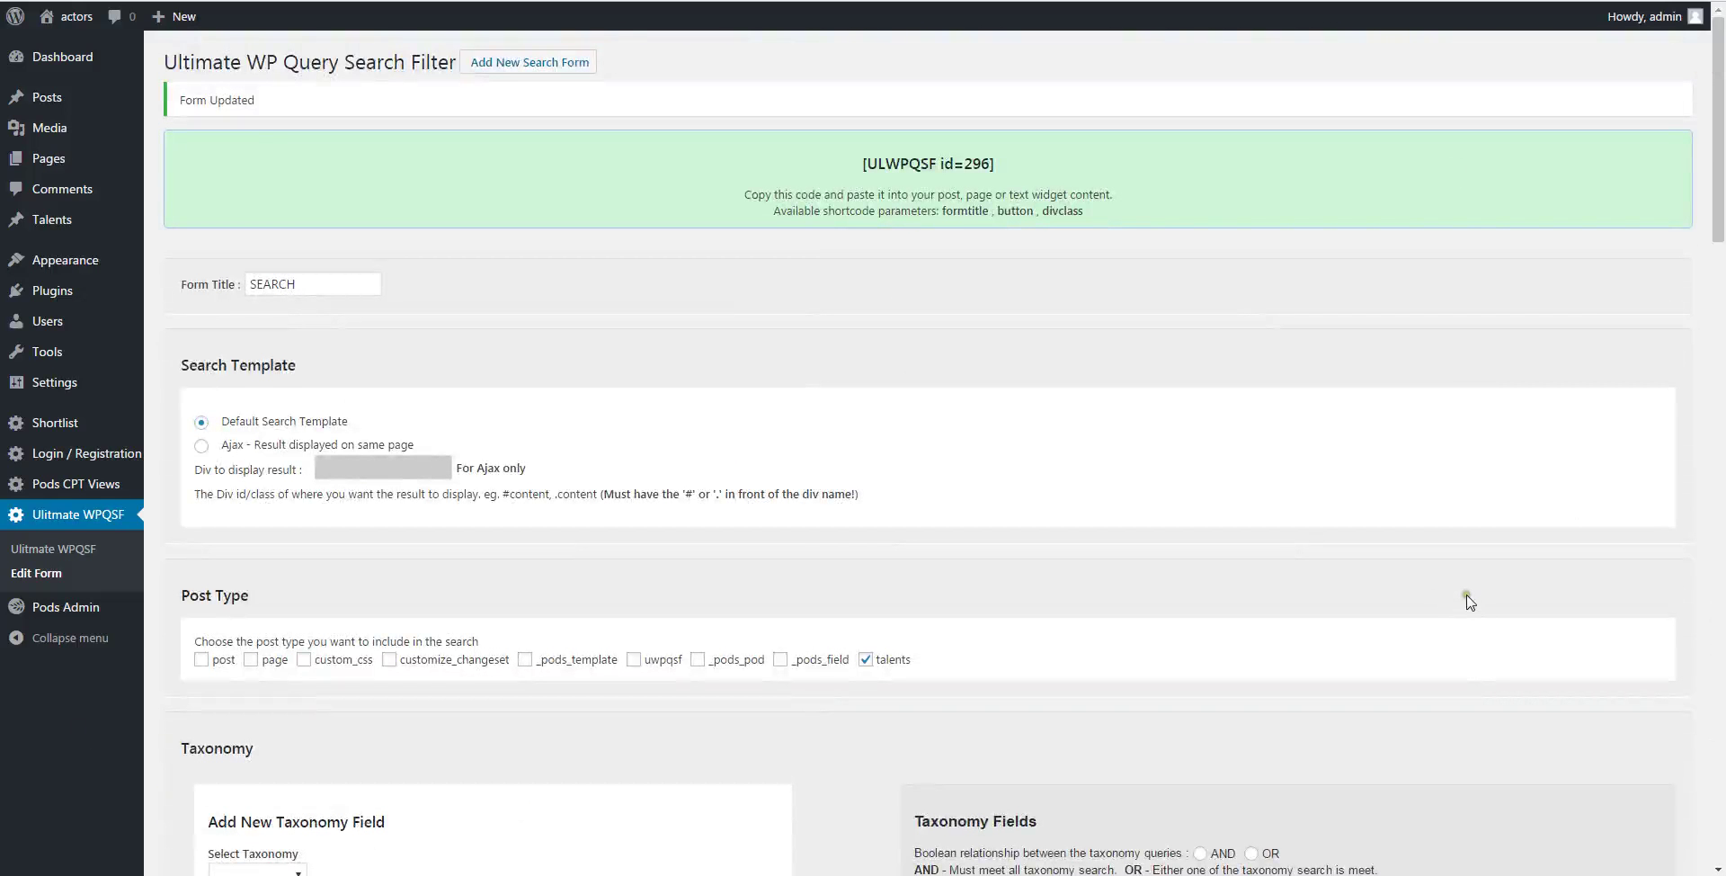